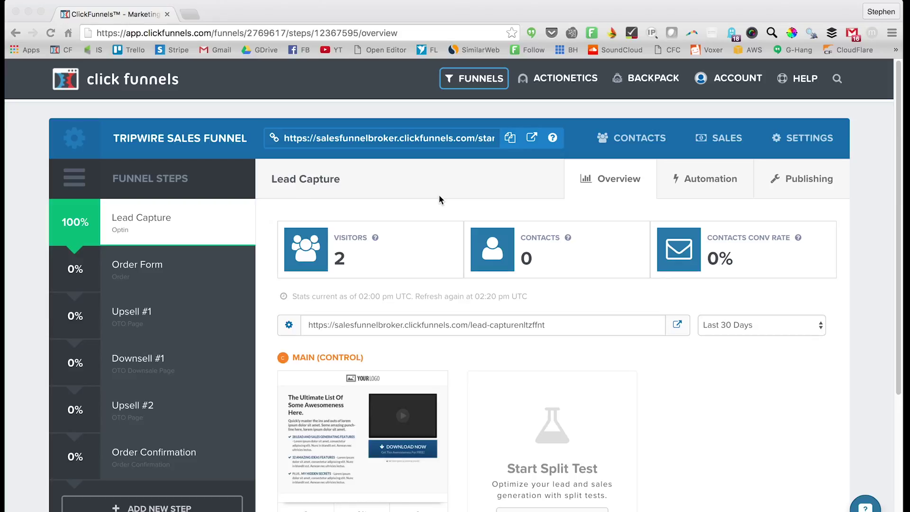
- Look through the tripwire funnel's Lead Capture, Order Form, Upsell #1, Downsell #1 and Upsell #2 step overviews, then return to Lead Capture
left_click(442, 192)
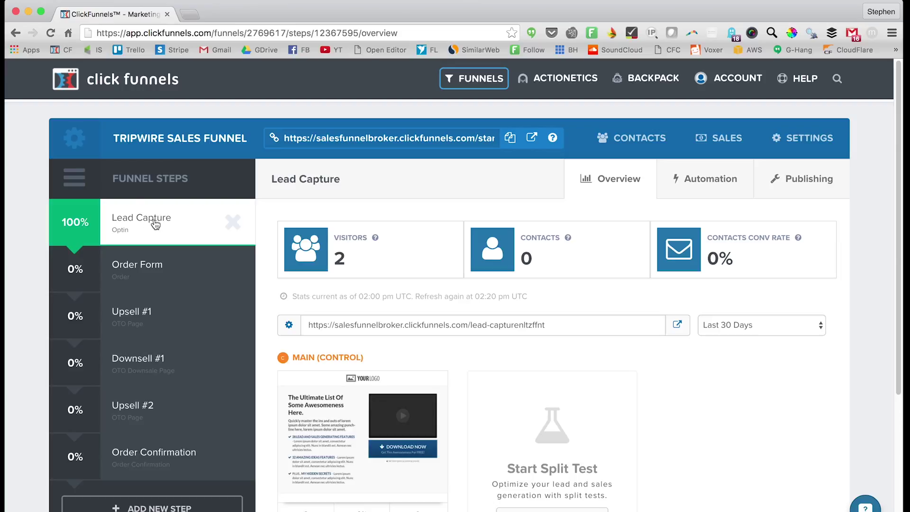
scroll(278, 402, "down", 1)
scroll(278, 403, "down", 3)
scroll(270, 399, "up", 3)
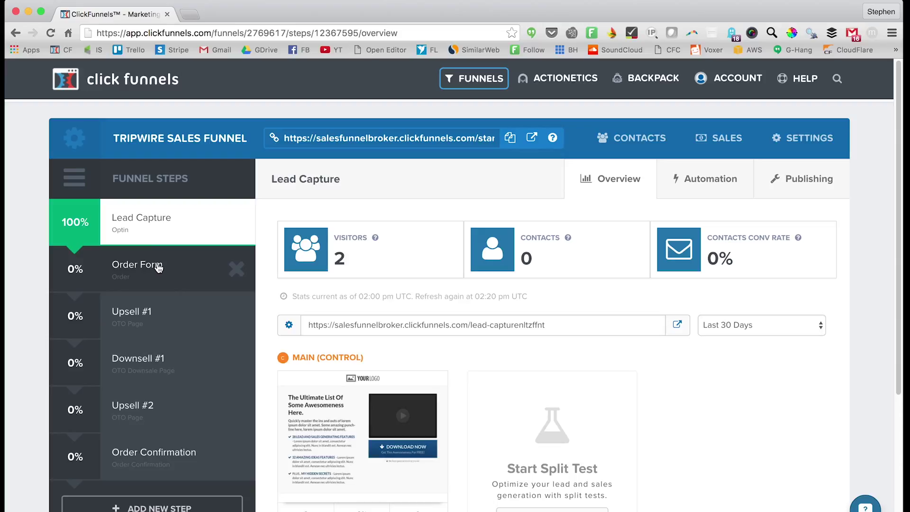
left_click(148, 290)
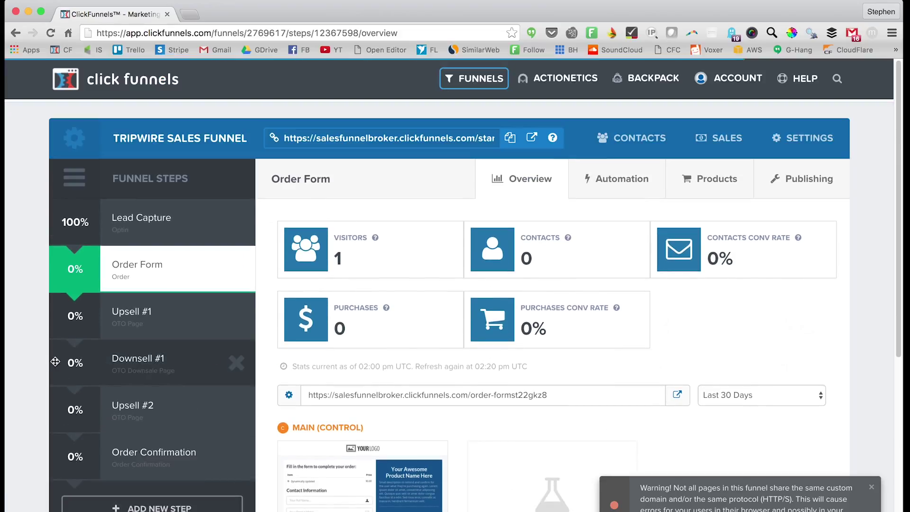
left_click(132, 321)
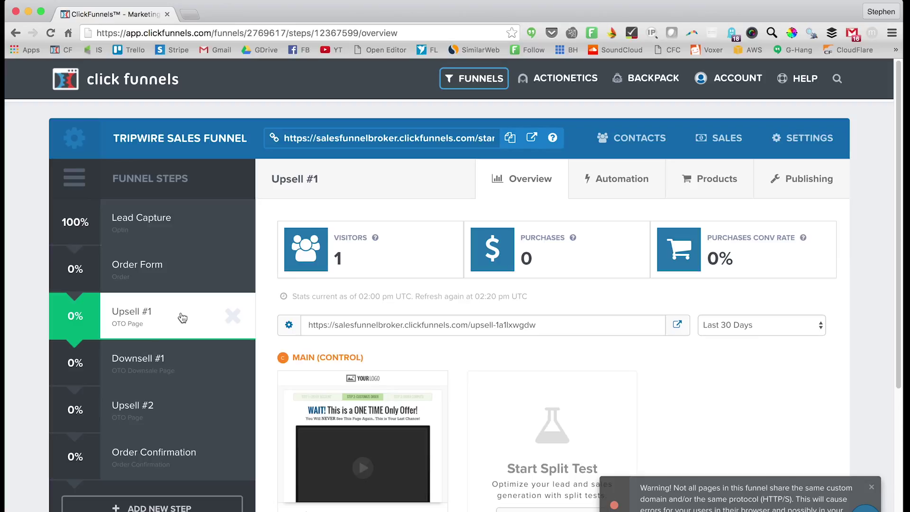
left_click(134, 369)
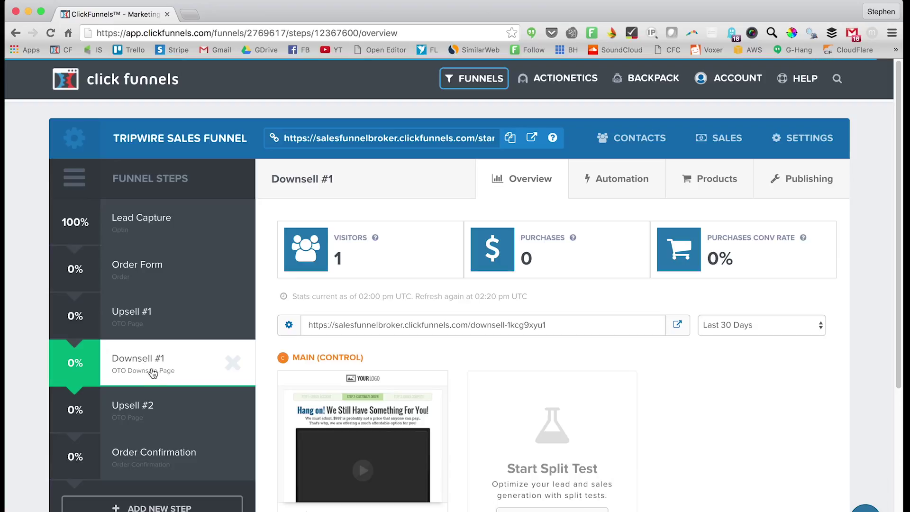
left_click(128, 415)
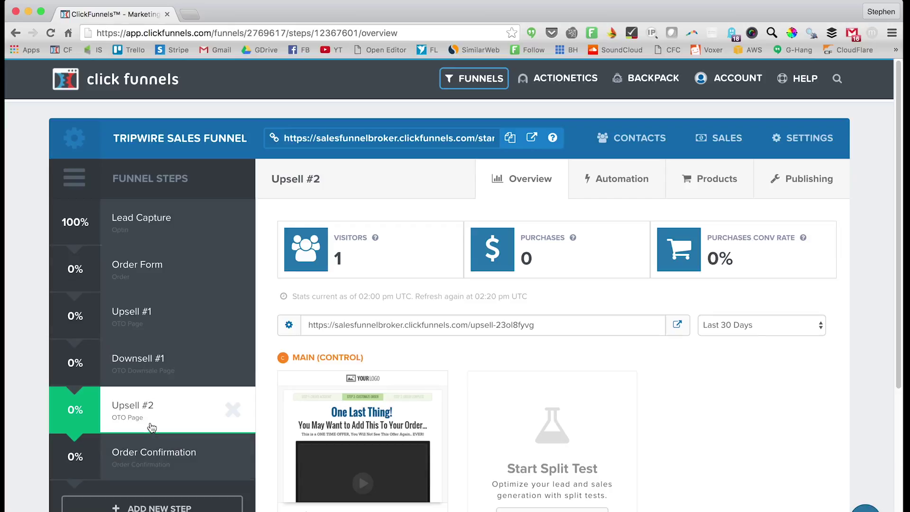
left_click(144, 227)
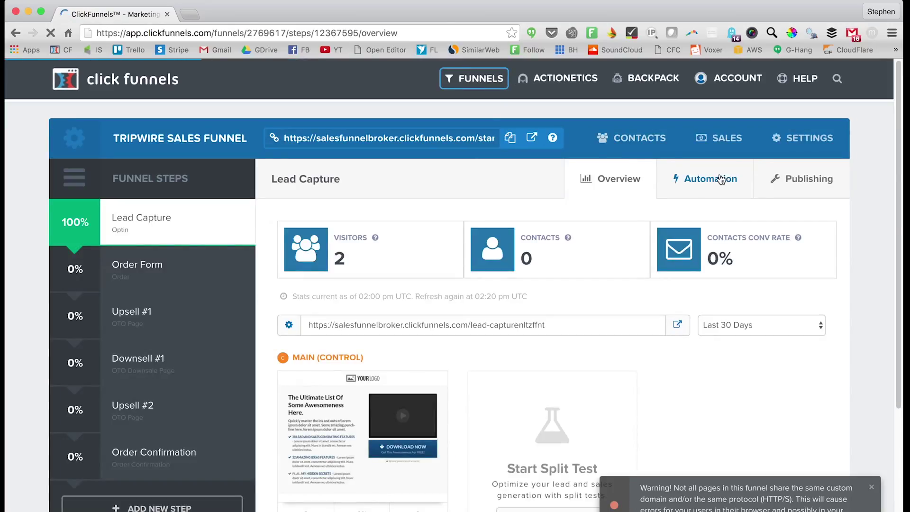
- Examine the account's API integrations and its payment gateway setup
left_click(732, 78)
mouse_move(748, 80)
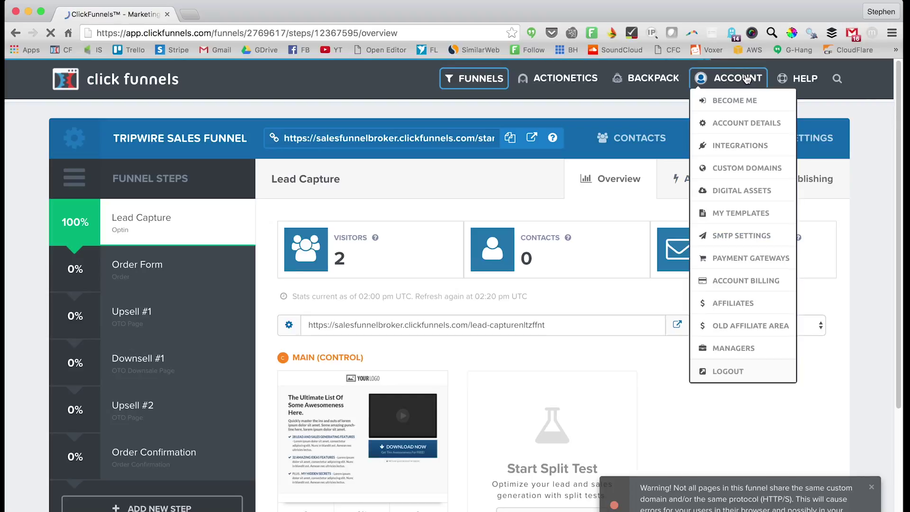
mouse_move(738, 79)
left_click(740, 146)
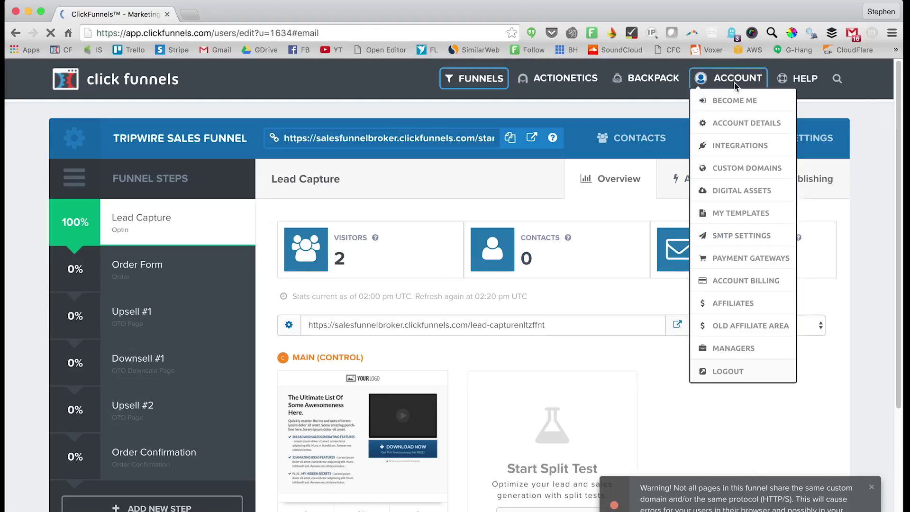
scroll(207, 360, "down", 2)
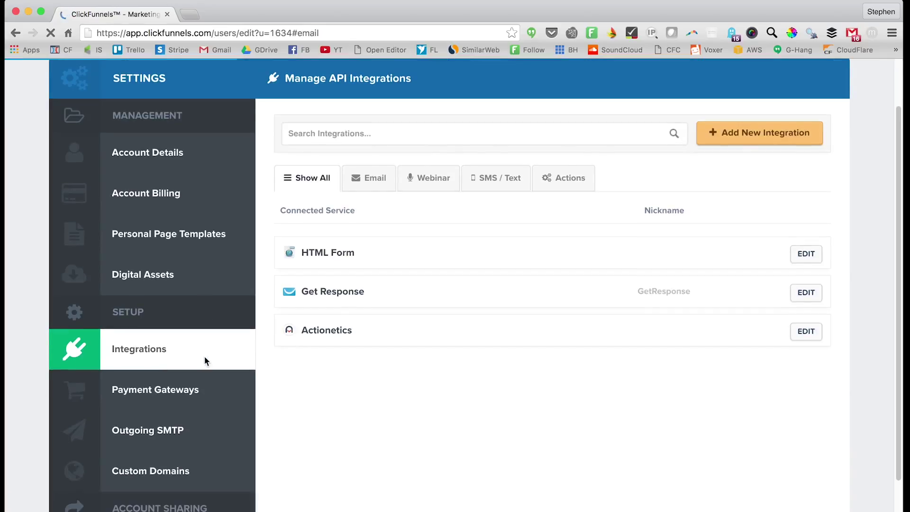
left_click(169, 391)
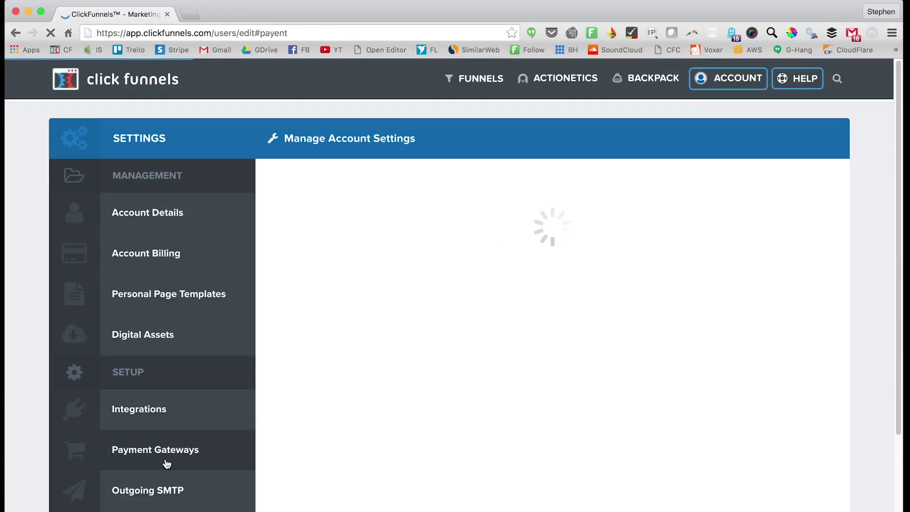
left_click(144, 450)
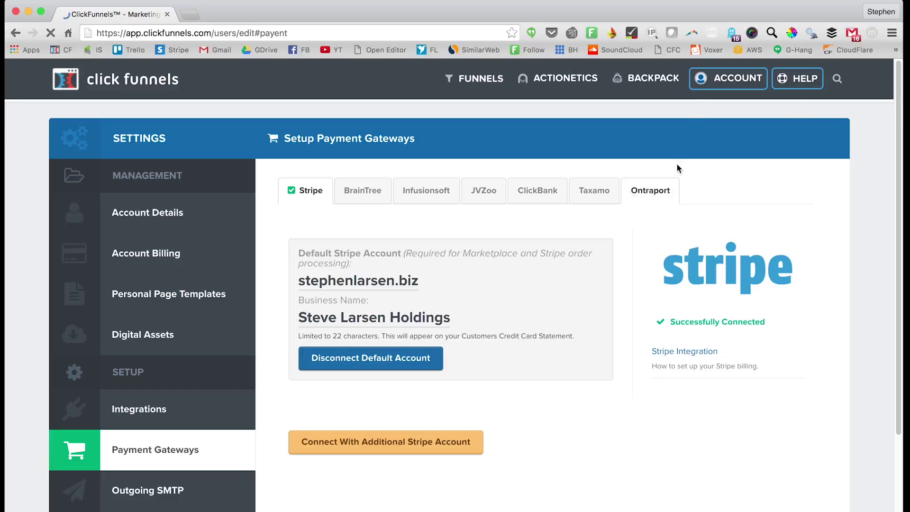
- Go back from the account settings to the funnel's Lead Capture overview and look over its page and statistics
mouse_move(569, 79)
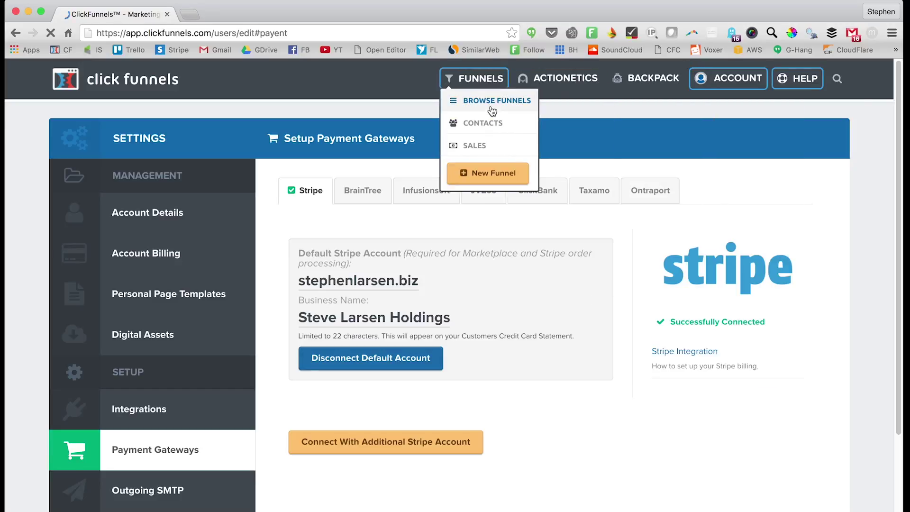
left_click(16, 34)
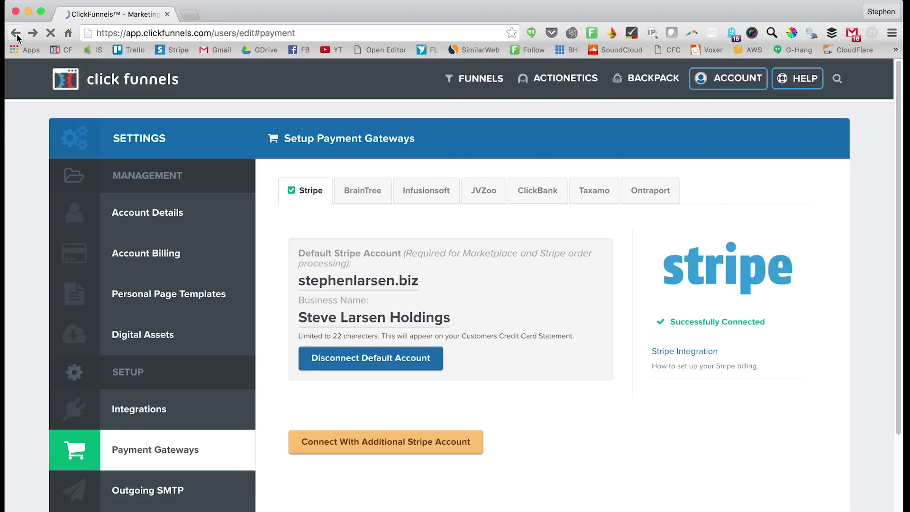
left_click(16, 35)
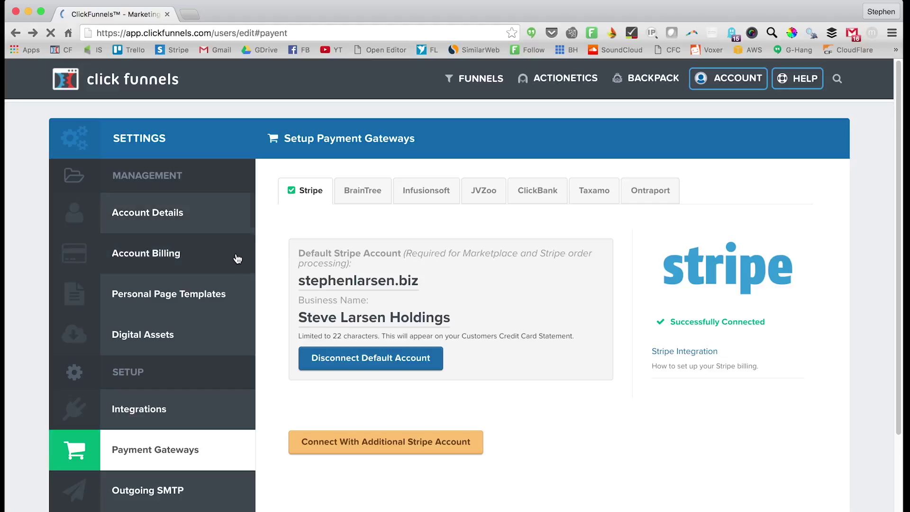
left_click(18, 34)
left_click(53, 61)
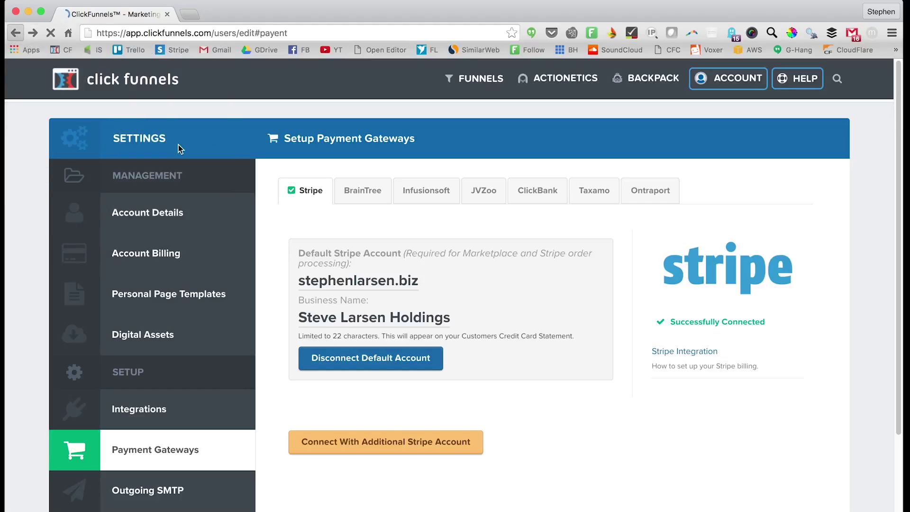
scroll(349, 348, "down", 5)
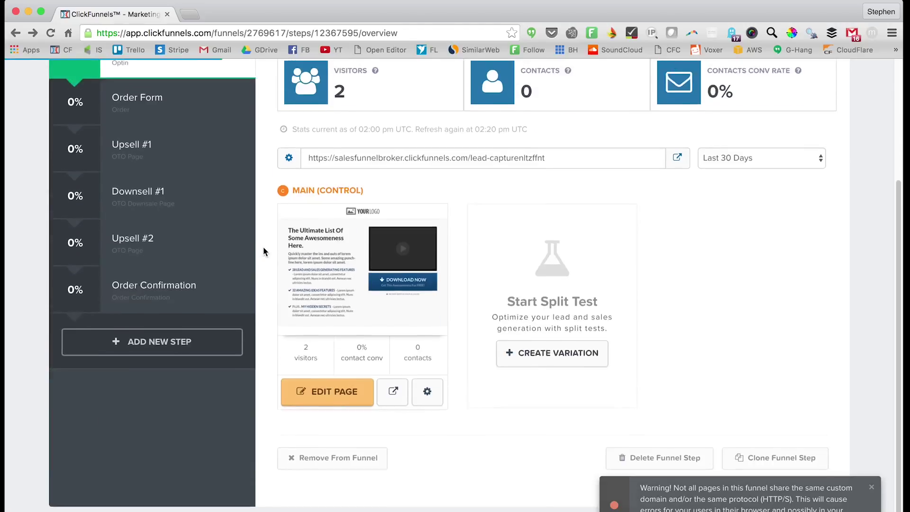
scroll(262, 252, "up", 3)
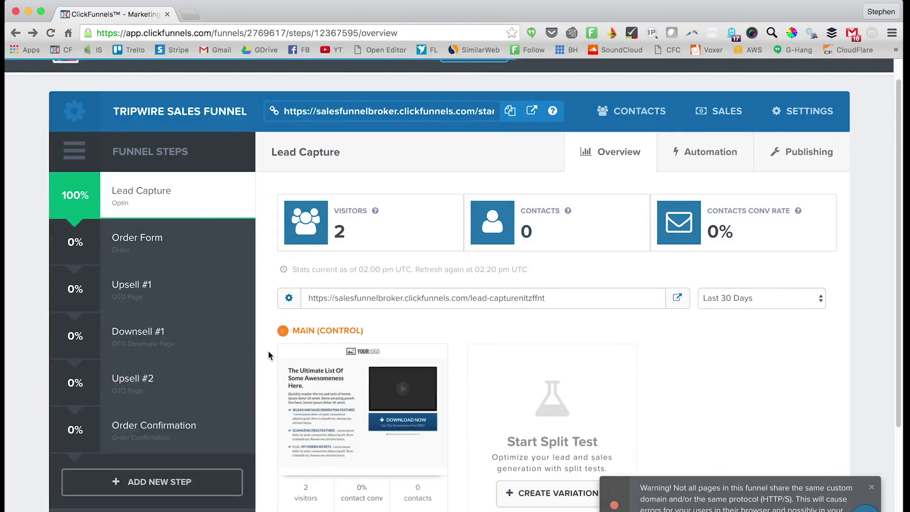
- Start a new product for the Order Form step and name it P1
left_click(137, 253)
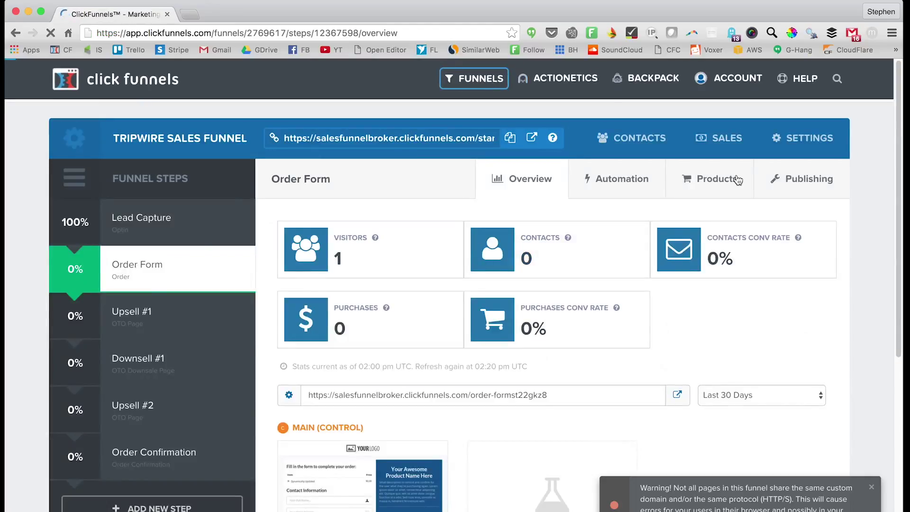
left_click(714, 185)
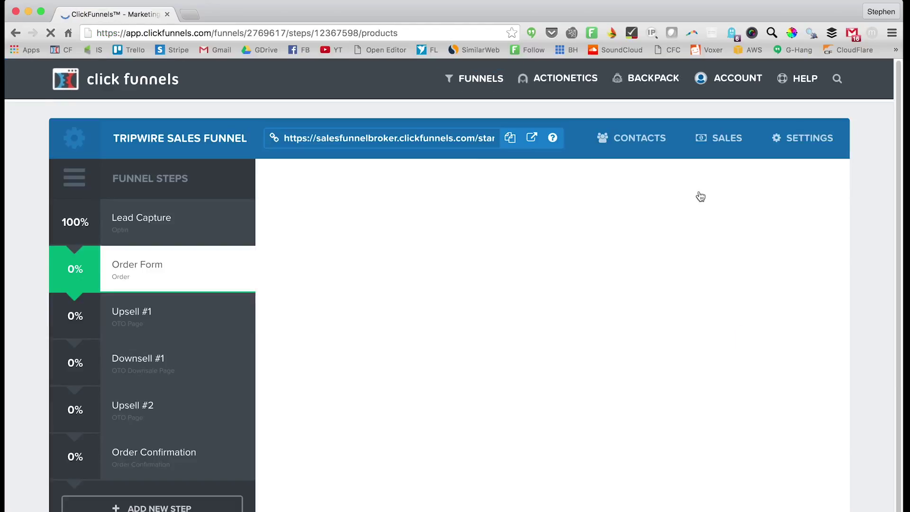
left_click(767, 339)
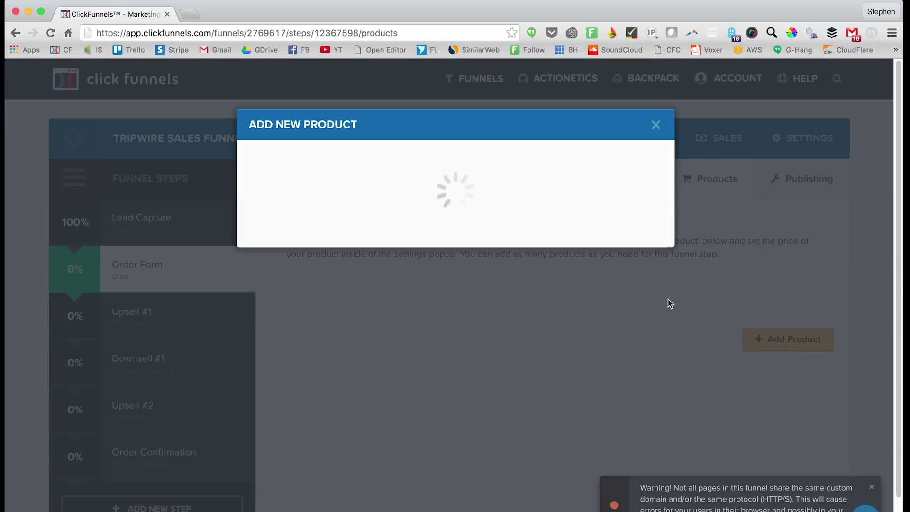
left_click(406, 213)
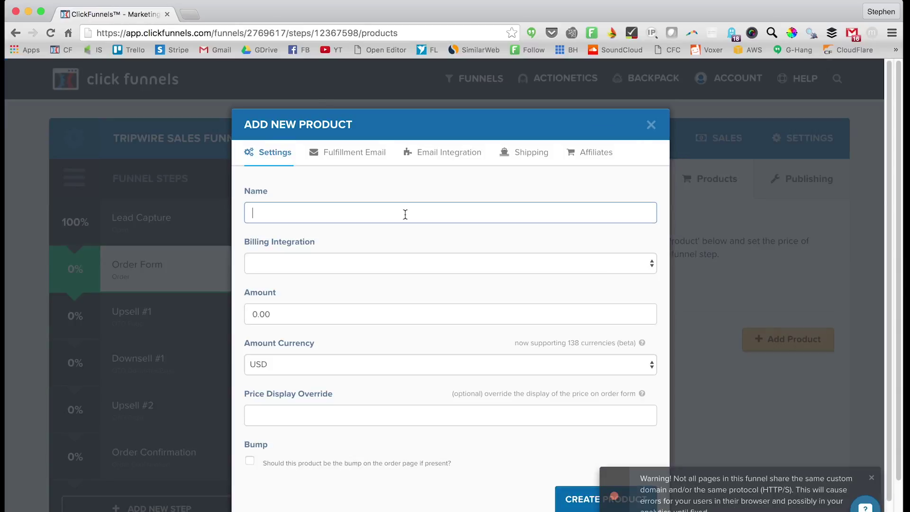
key("Tab")
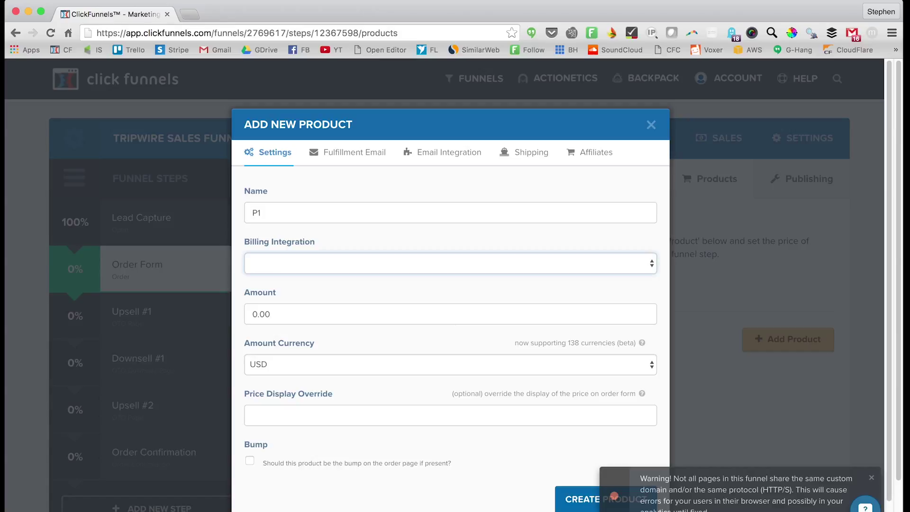
- Set the new product's billing integration to Stripe and its amount to 7
left_click(356, 264)
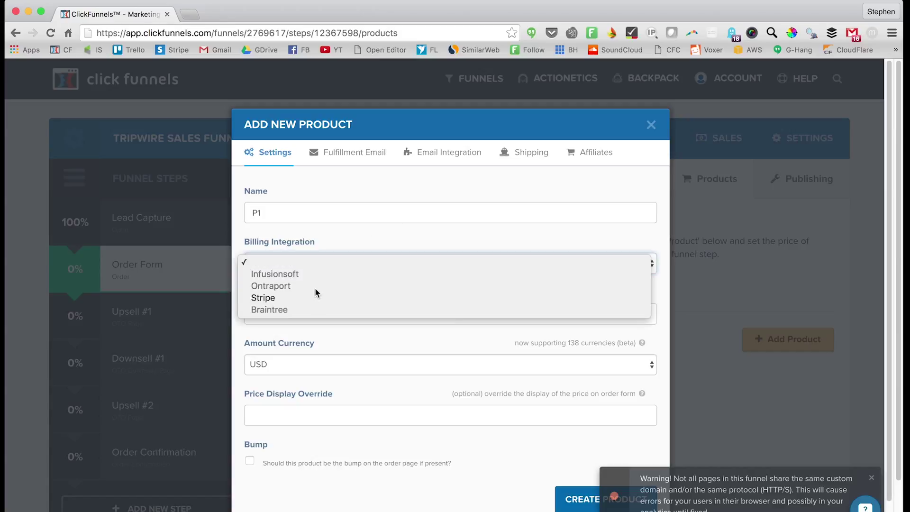
left_click(302, 298)
left_click(278, 316)
double_click(278, 316)
type("7")
key("Tab")
left_click(279, 412)
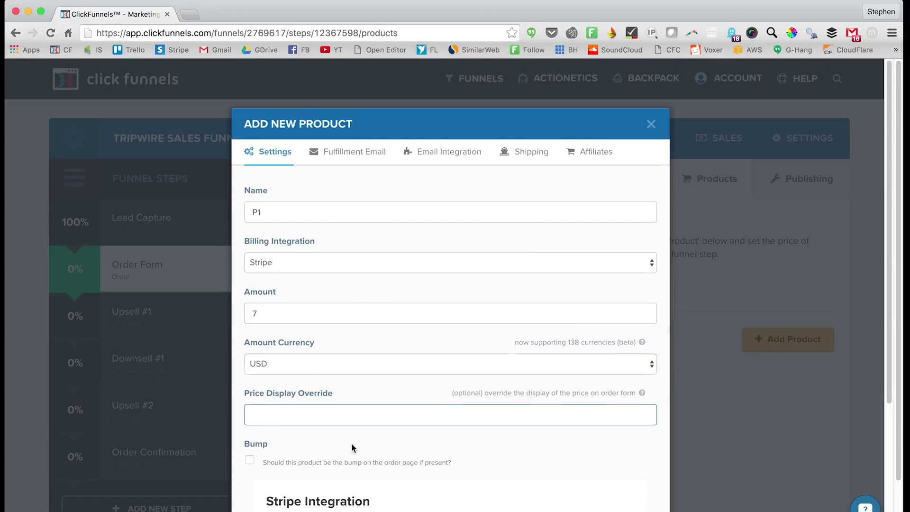
scroll(350, 446, "down", 3)
scroll(326, 388, "up", 5)
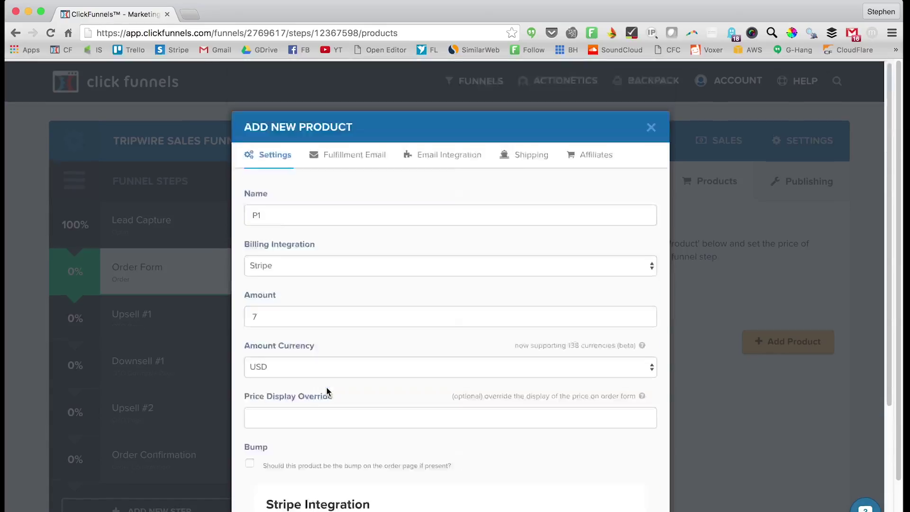
- Set the fulfillment email's Thank You Page to the Membership Area of FiXD Insurance - Main Funnel
left_click(337, 151)
scroll(304, 319, "down", 1)
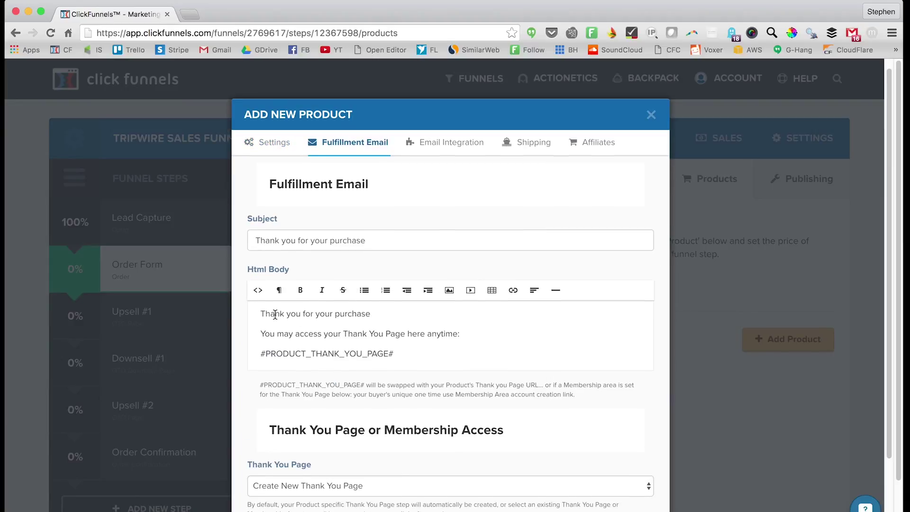
scroll(328, 315, "down", 3)
left_click(316, 391)
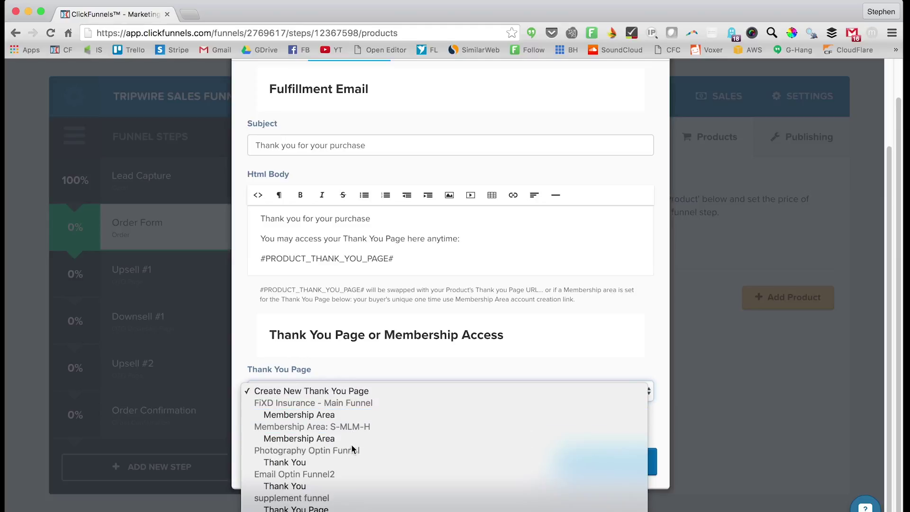
scroll(339, 462, "down", 4)
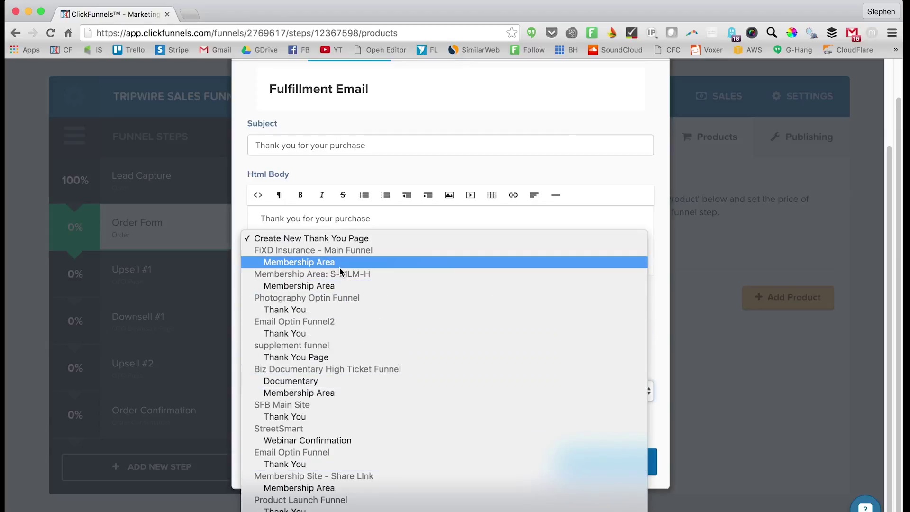
left_click(400, 263)
left_click(380, 397)
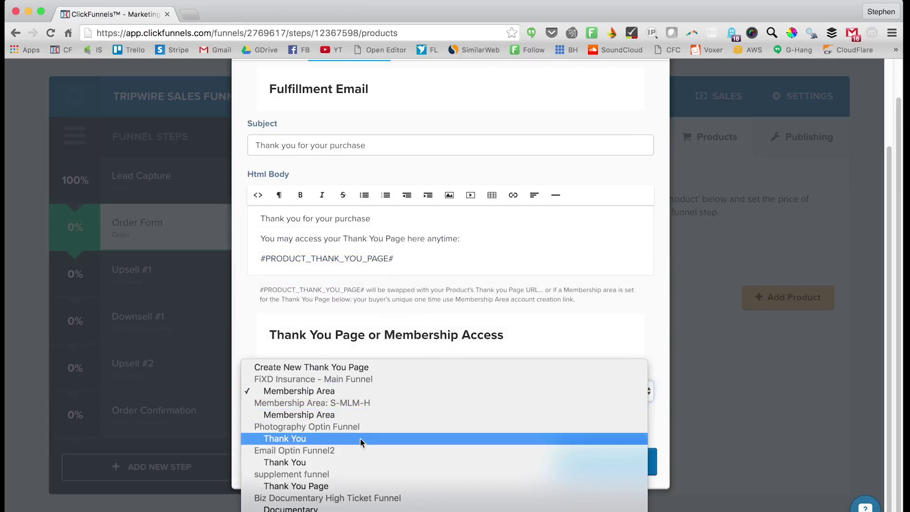
left_click(488, 318)
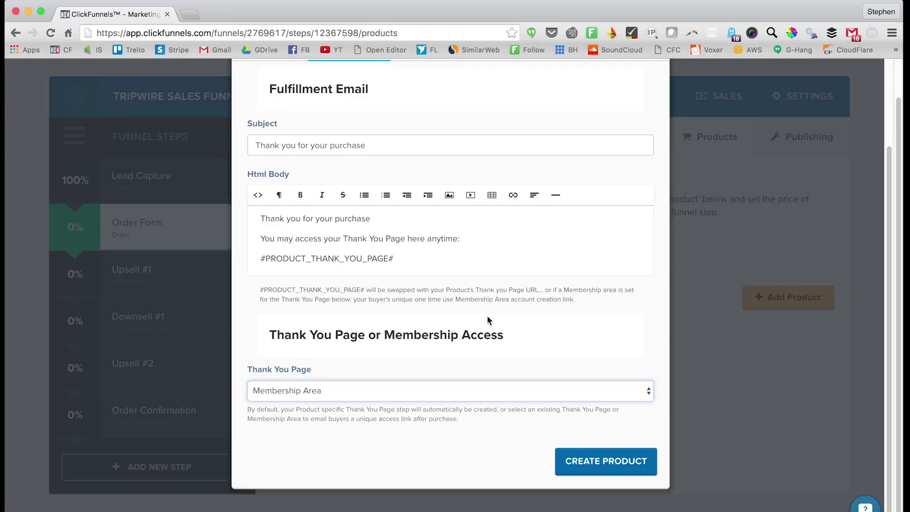
- Set the product's email integration to Getresponse (GetResponse) with the Add To Campaign action on submit
scroll(479, 319, "up", 2)
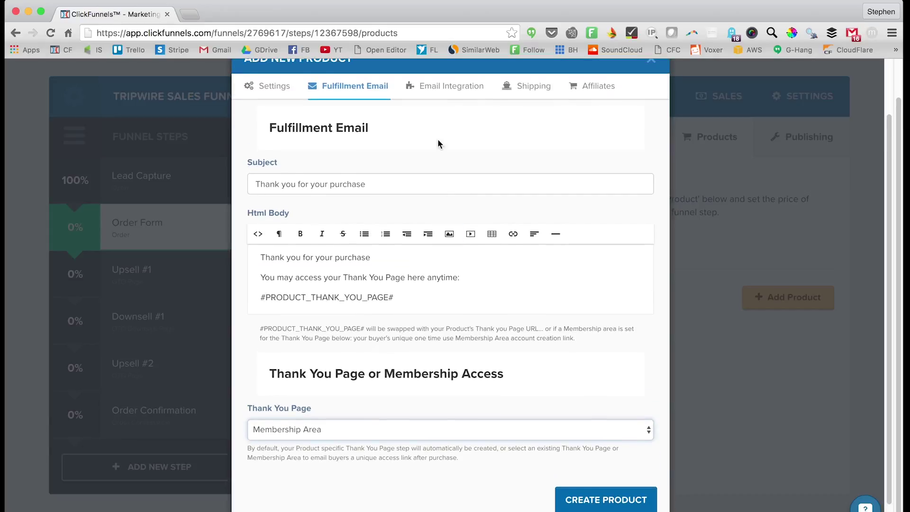
left_click(442, 87)
left_click(429, 251)
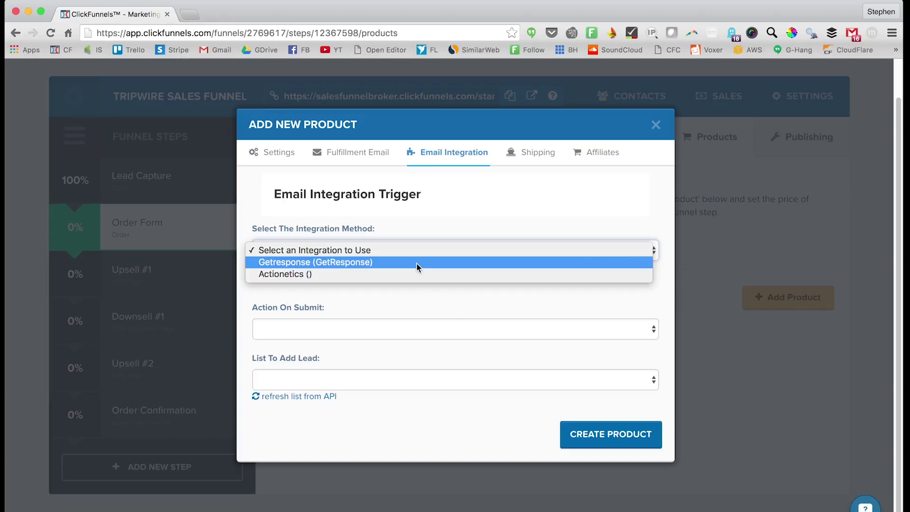
left_click(416, 263)
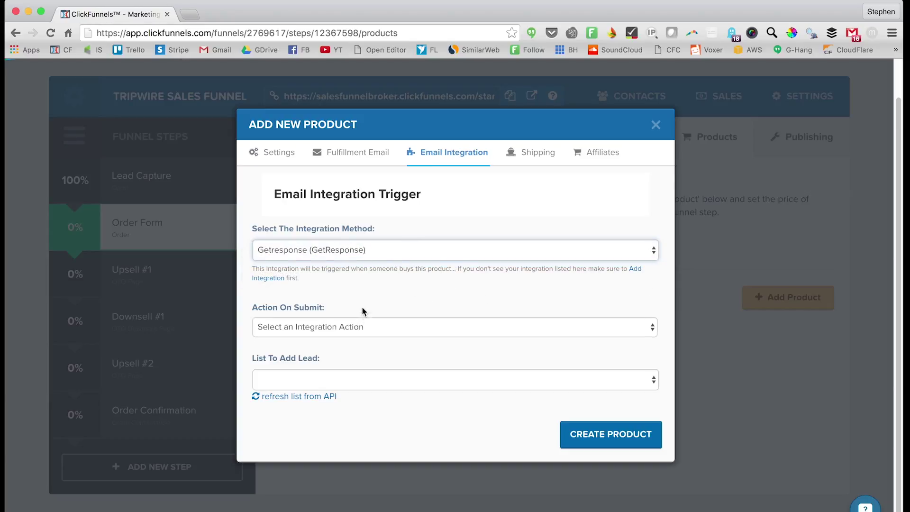
left_click(351, 329)
left_click(342, 342)
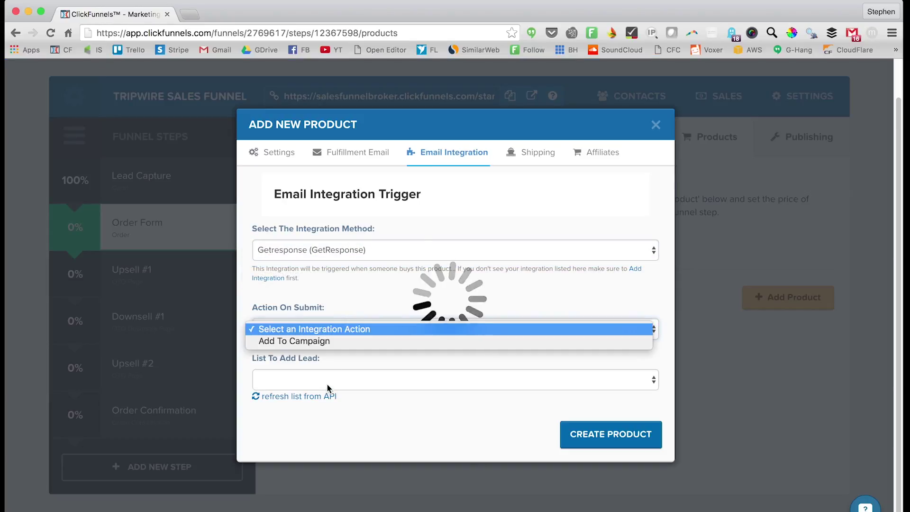
- Switch the product's email integration to Actionetics with the Add To List action and the AR-15 Raffle list
left_click(340, 385)
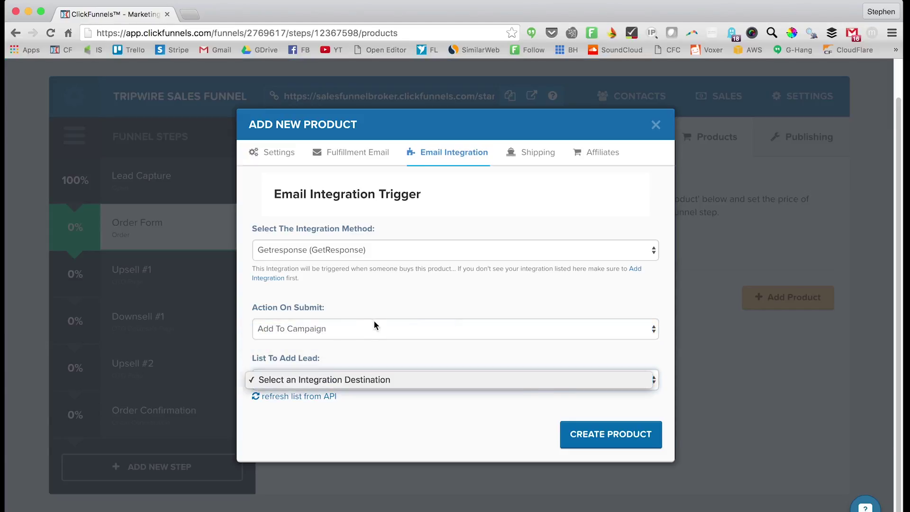
left_click(324, 252)
left_click(324, 252)
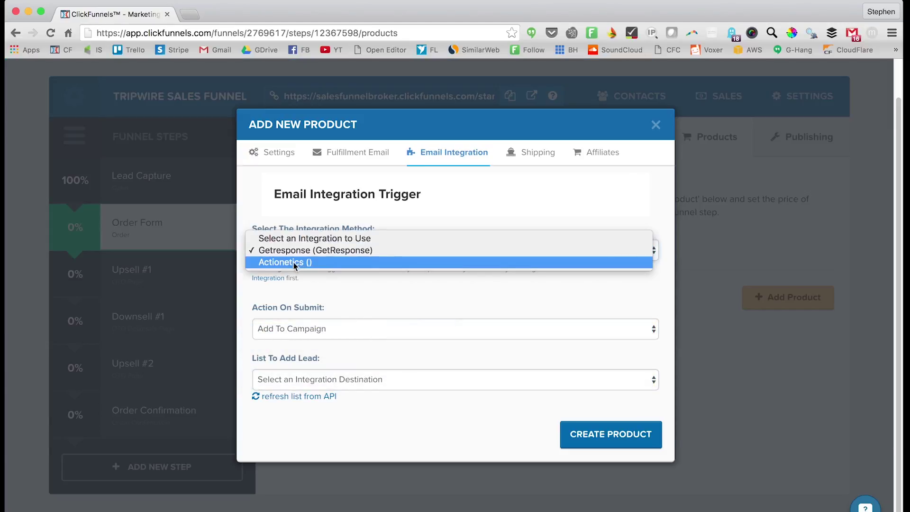
left_click(344, 254)
key("a")
left_click(311, 331)
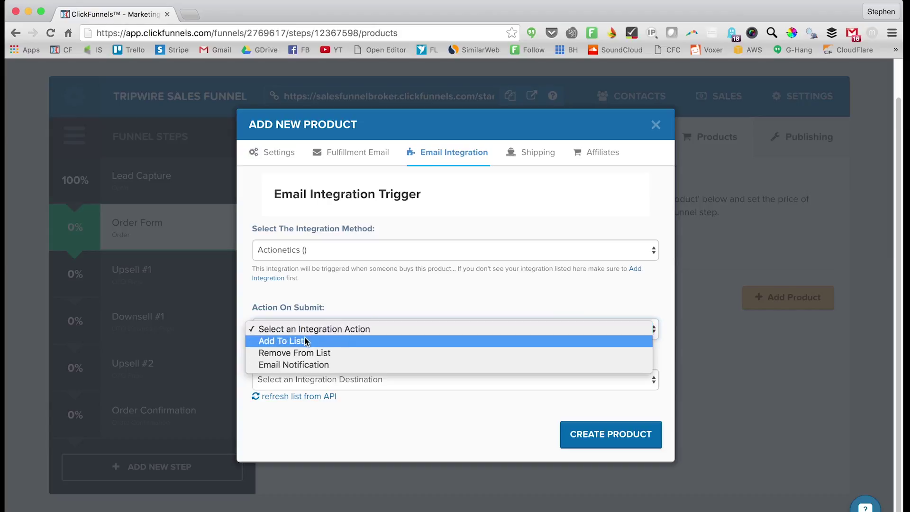
left_click(302, 342)
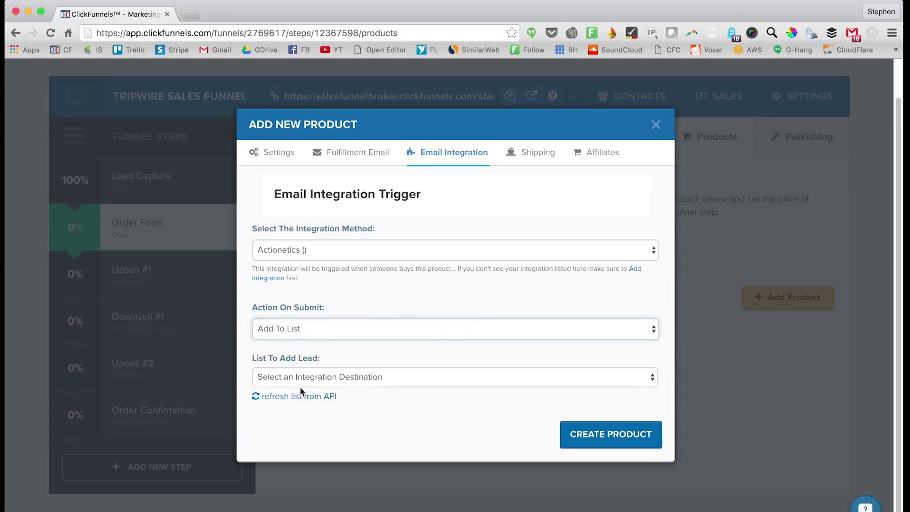
left_click(300, 385)
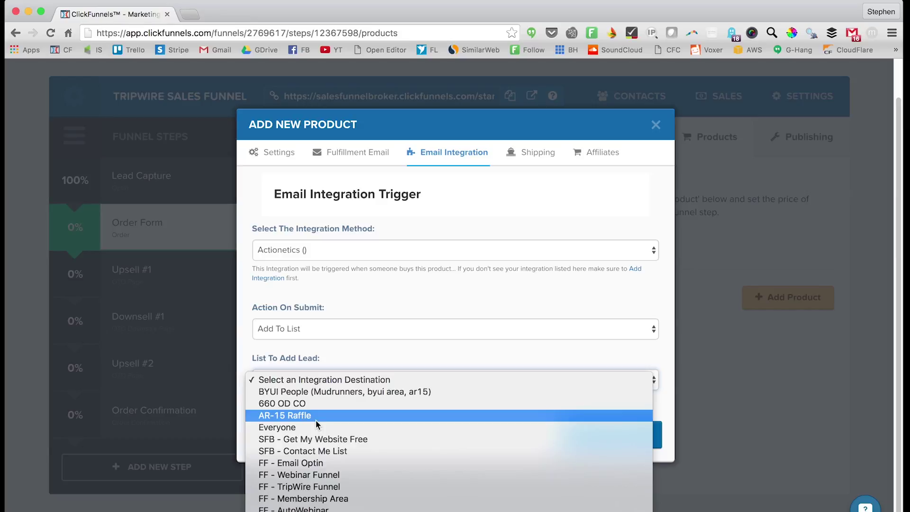
left_click(315, 419)
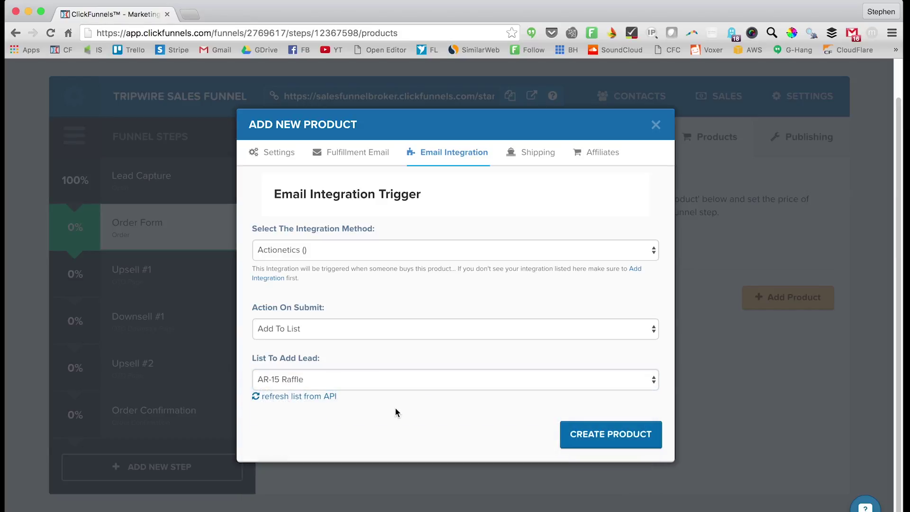
- Check the product's shipping and affiliate options and create the product
left_click(529, 156)
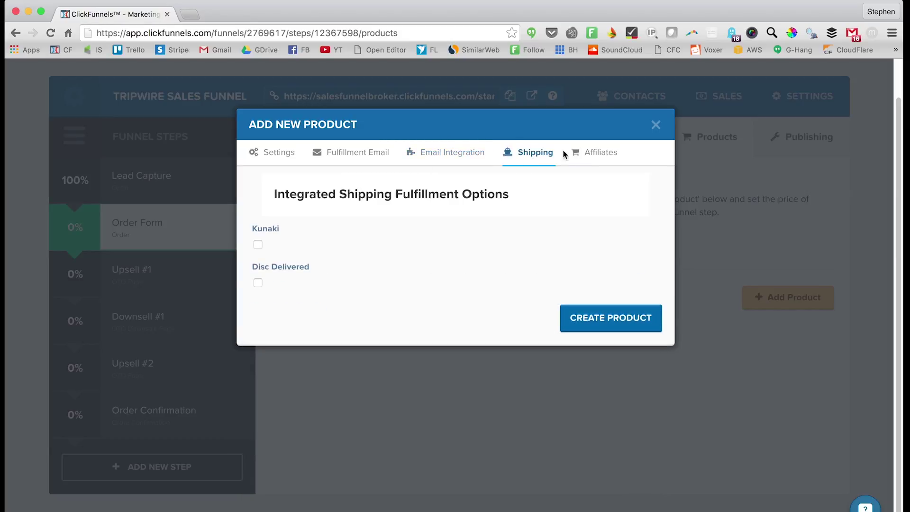
left_click(589, 156)
left_click(622, 314)
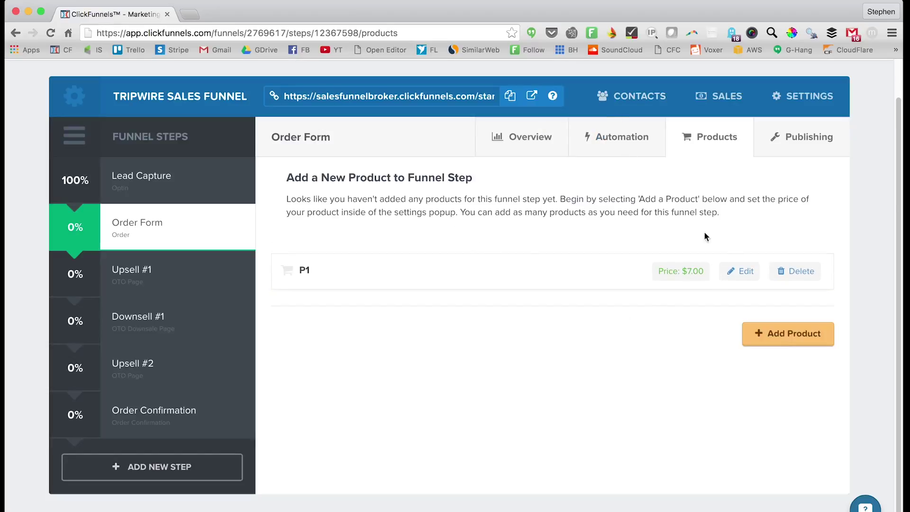
- Open the Order Form step's main page in the page editor
scroll(655, 179, "up", 2)
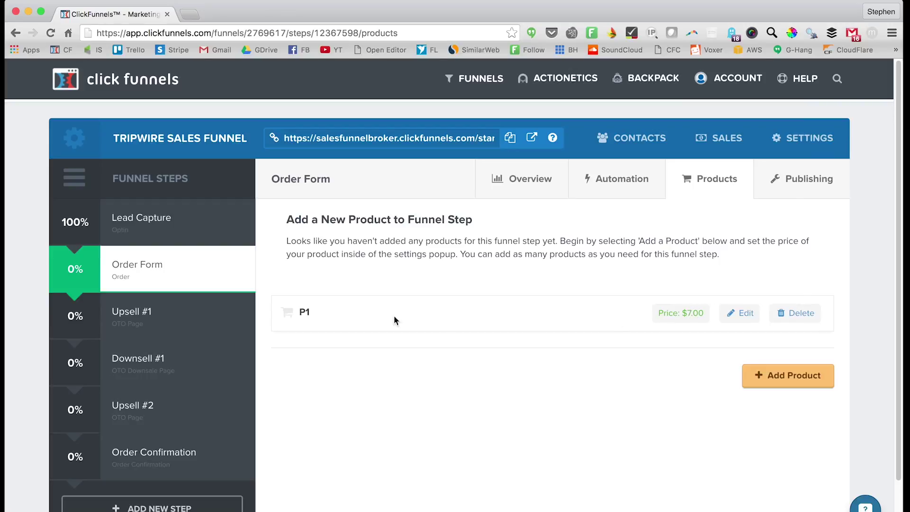
left_click(514, 192)
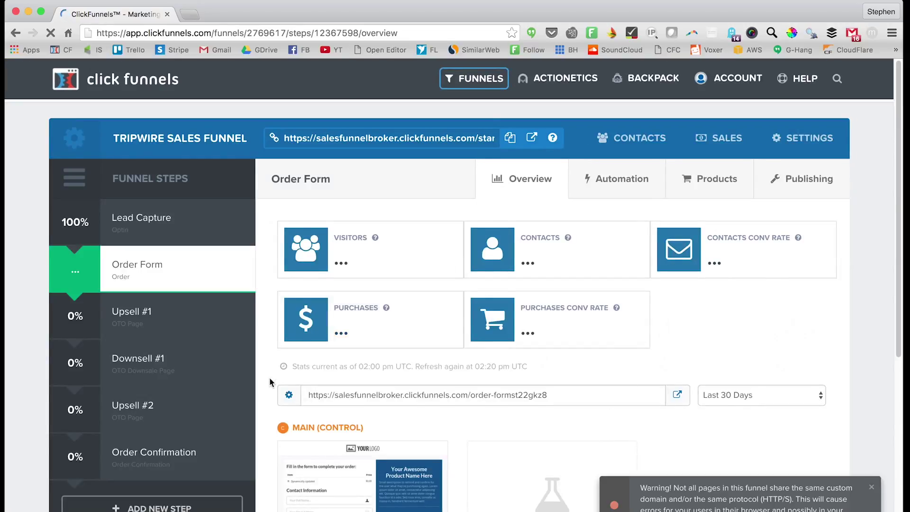
scroll(270, 378, "down", 2)
scroll(395, 490, "down", 3)
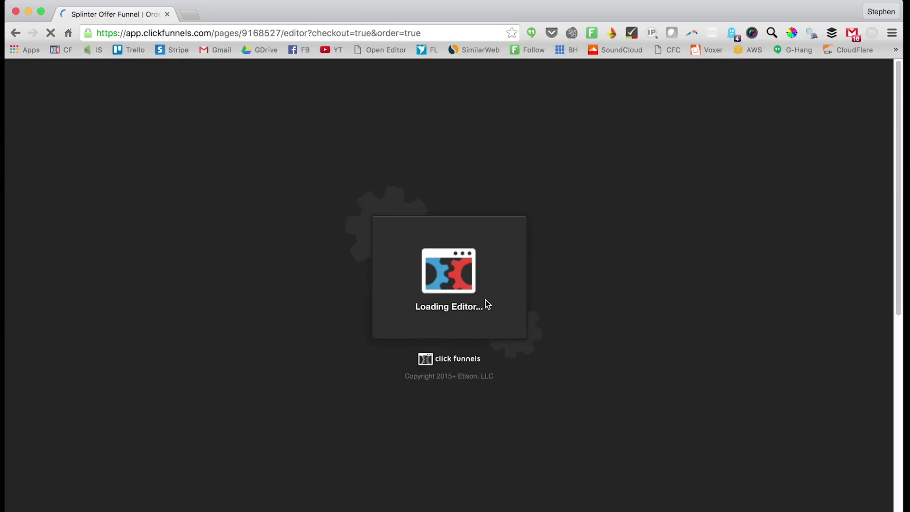
scroll(351, 247, "down", 10)
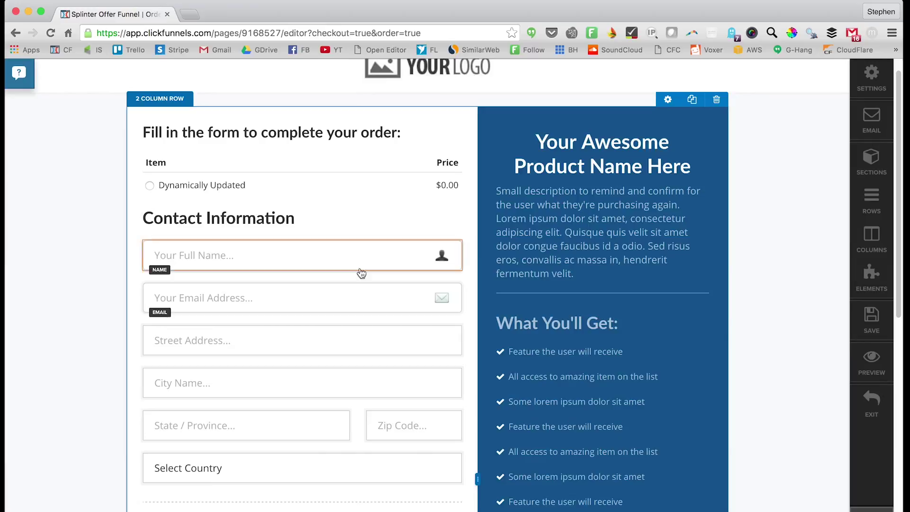
- Add a Video element beneath the logo in the Order Form page's top one-column row
scroll(302, 386, "up", 15)
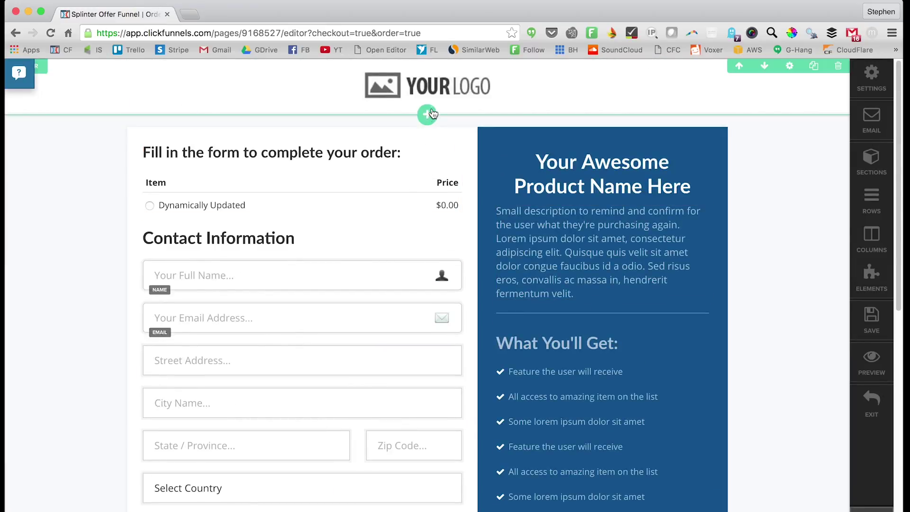
scroll(397, 102, "up", 1)
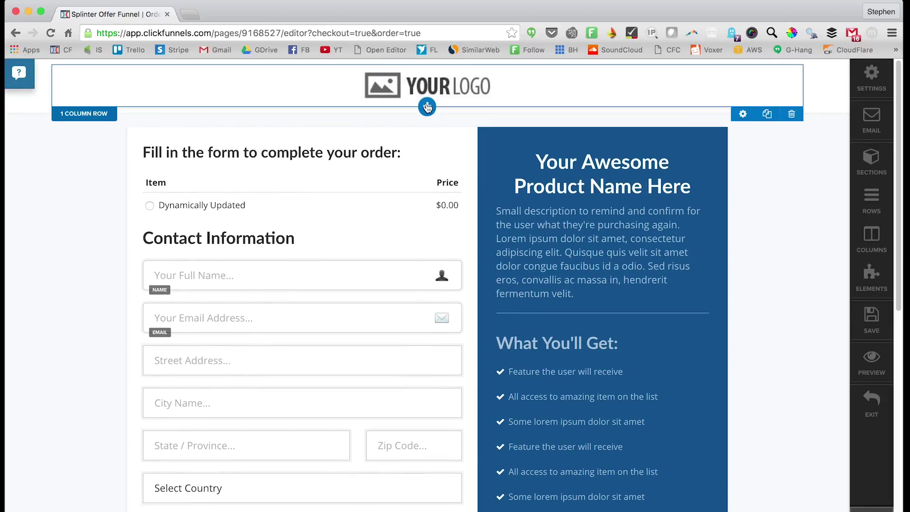
left_click(427, 105)
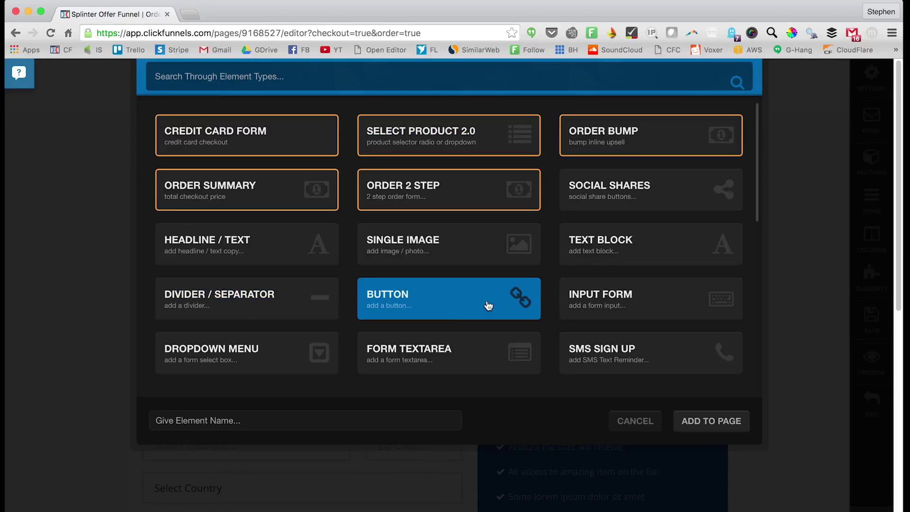
scroll(213, 312, "down", 3)
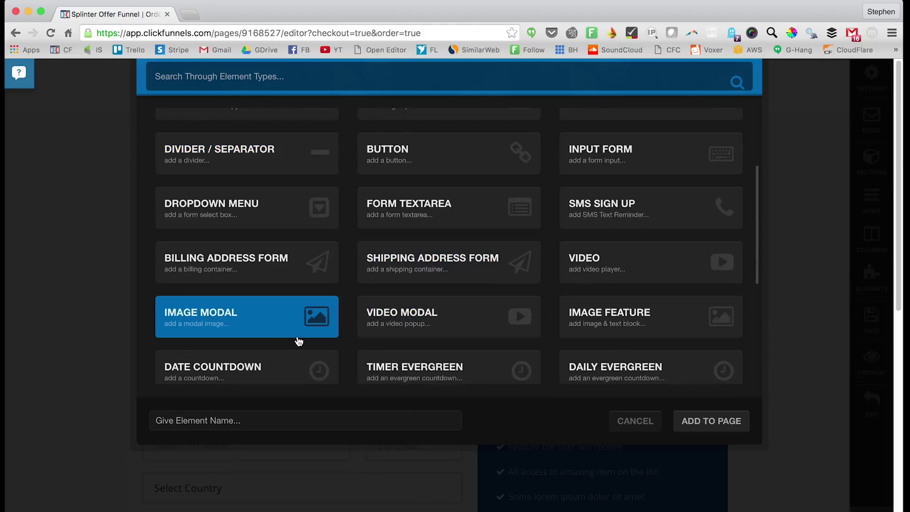
scroll(299, 339, "down", 3)
left_click(645, 122)
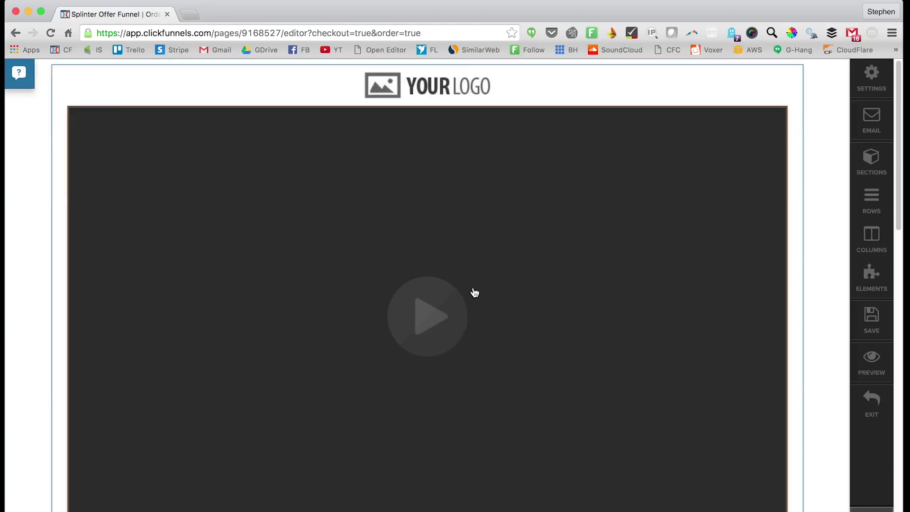
- Open the new video element's settings and set its width to 3/4 Width
left_click(472, 294)
left_click(766, 379)
left_click(762, 414)
left_click(590, 378)
left_click(664, 260)
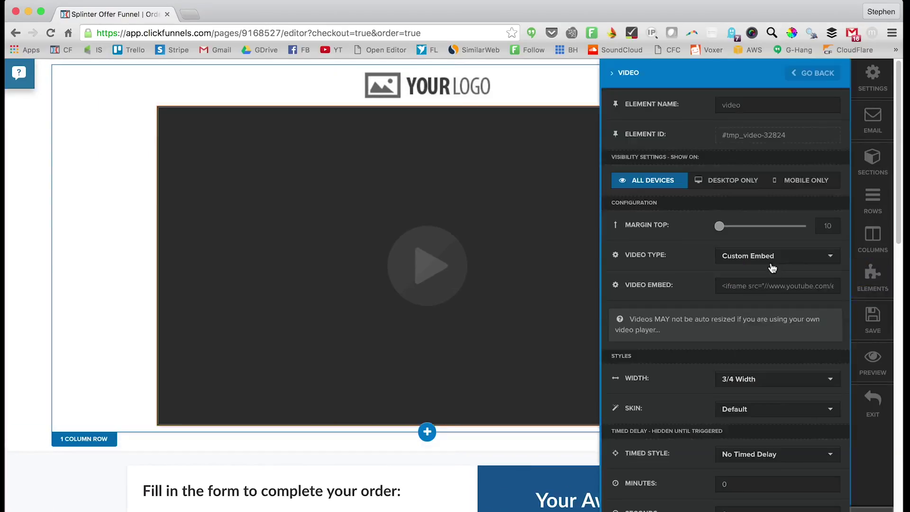
- Set the video element's type to YouTube and close its settings
left_click(774, 256)
left_click(766, 296)
left_click(482, 260)
left_click(633, 288)
left_click(731, 323)
left_click(738, 353)
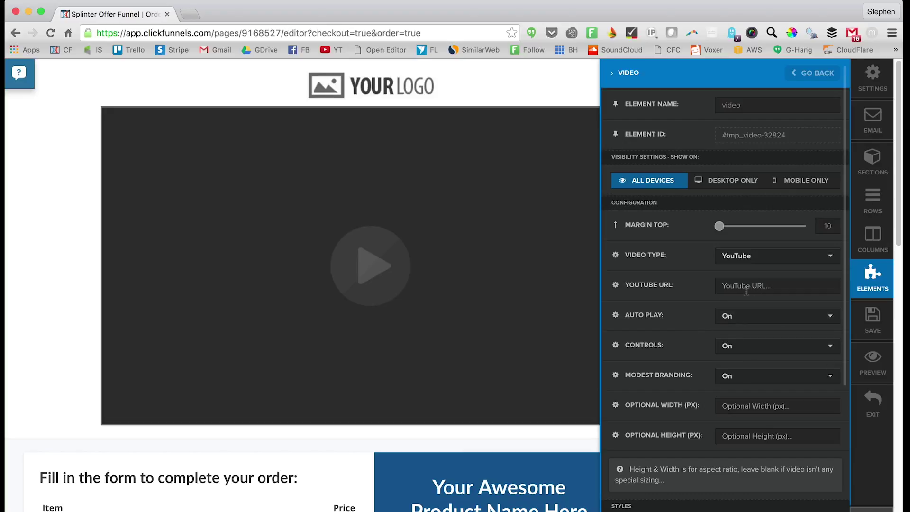
left_click(492, 293)
- Set the Order Form page's pop-up to Show When User Exits
scroll(427, 294, "down", 8)
scroll(314, 321, "up", 8)
scroll(314, 316, "down", 15)
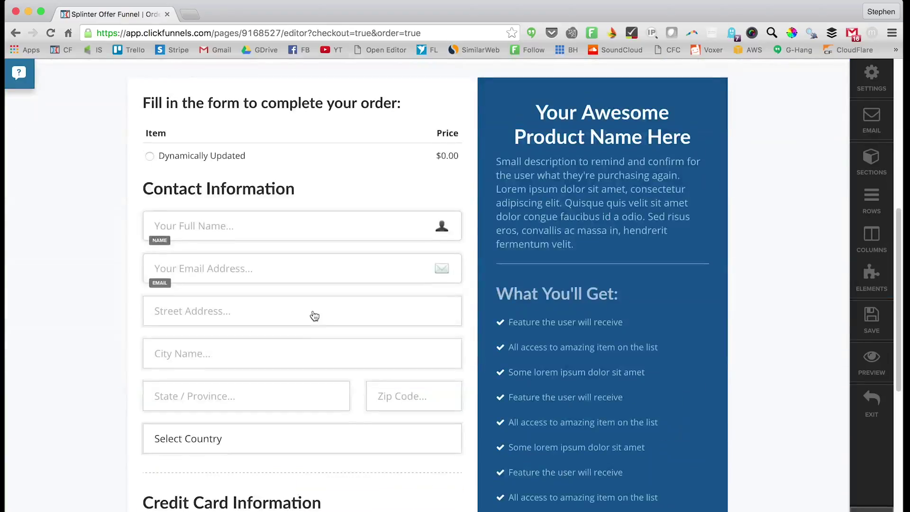
scroll(315, 325, "up", 16)
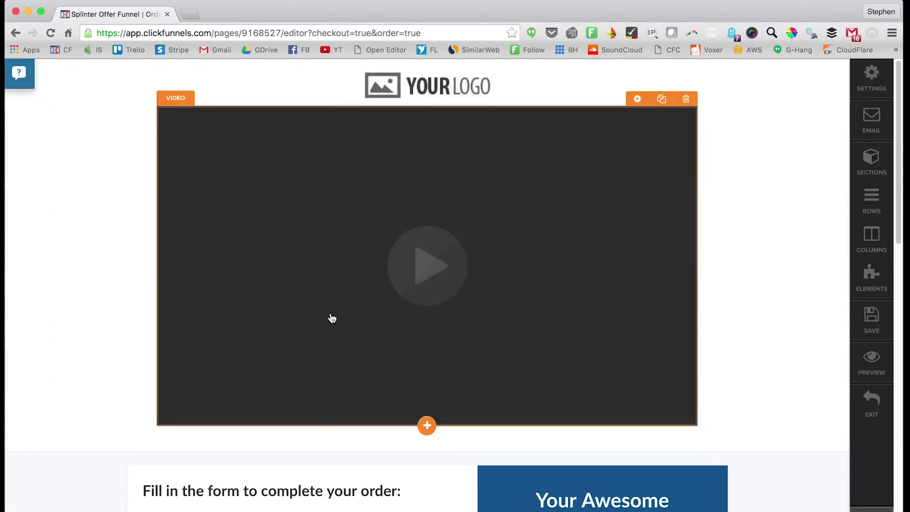
left_click(871, 510)
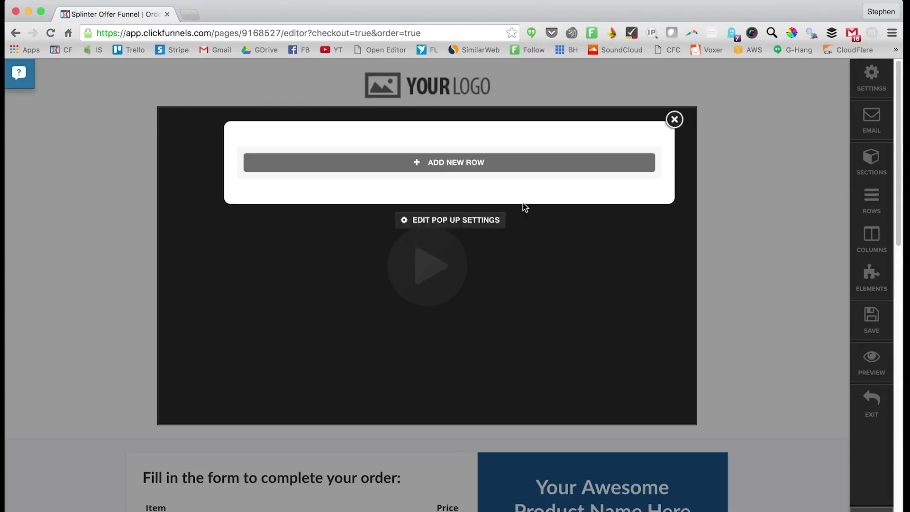
left_click(476, 220)
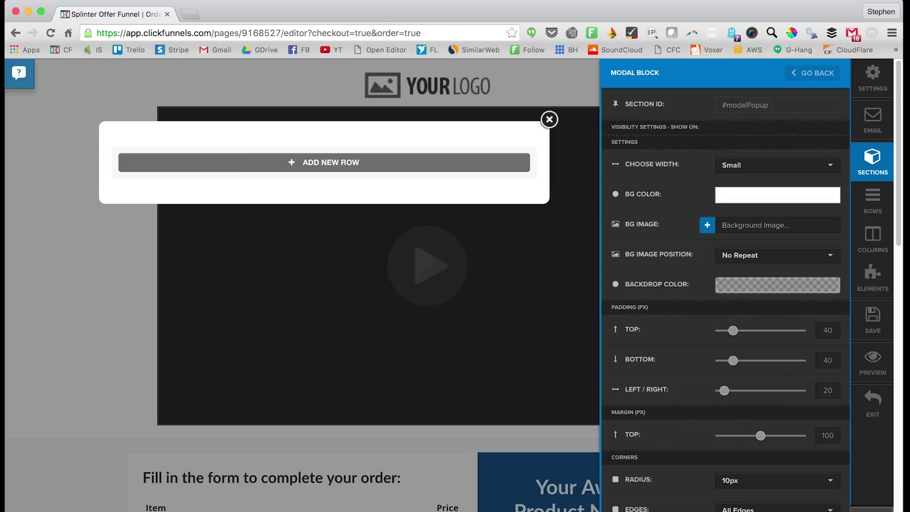
scroll(707, 372, "down", 10)
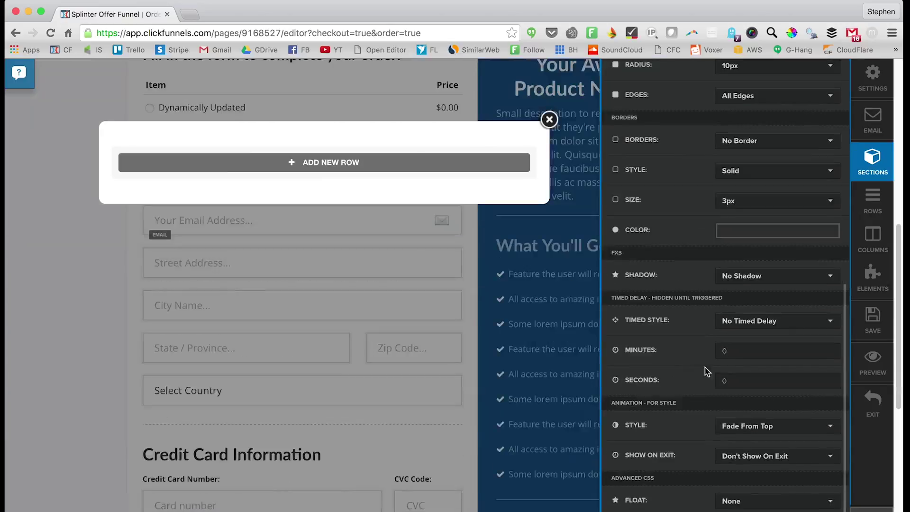
left_click(768, 458)
left_click(759, 498)
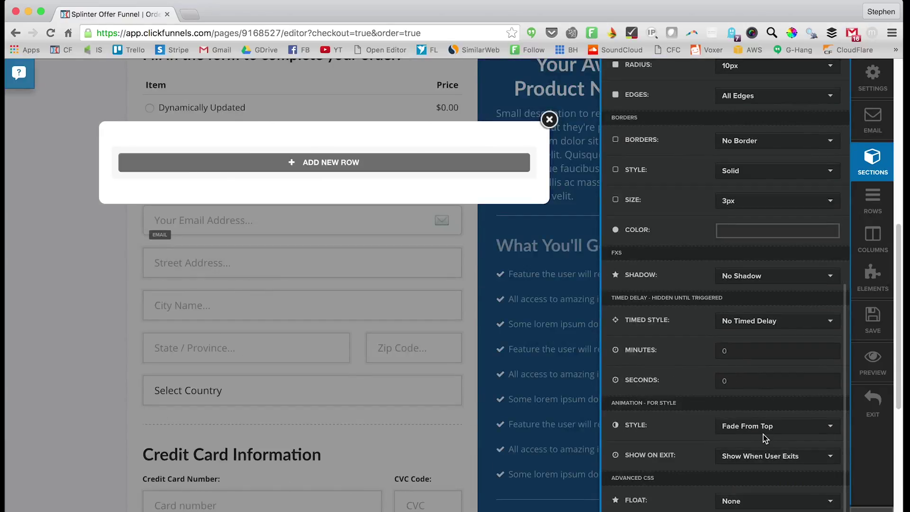
left_click(475, 192)
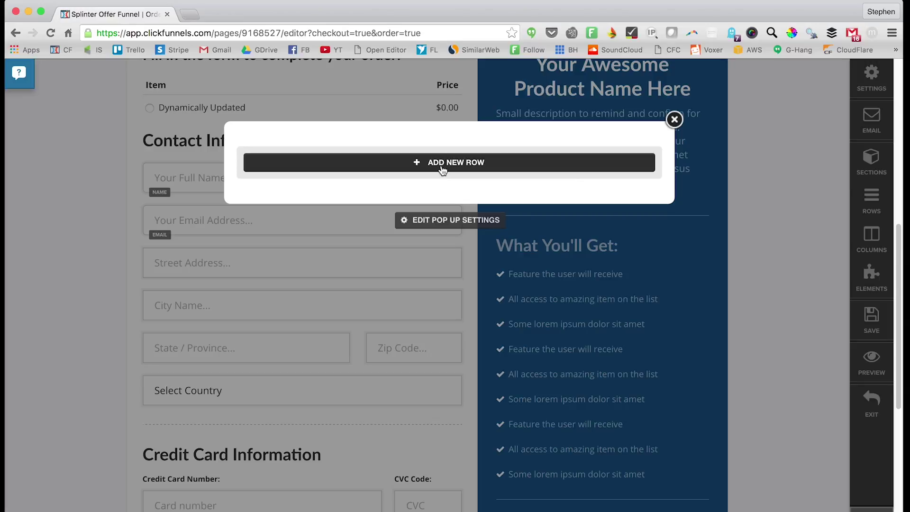
- Add a one-column row with a Headline / Text element to the pop-up, and close the pop-up
left_click(443, 170)
left_click(245, 141)
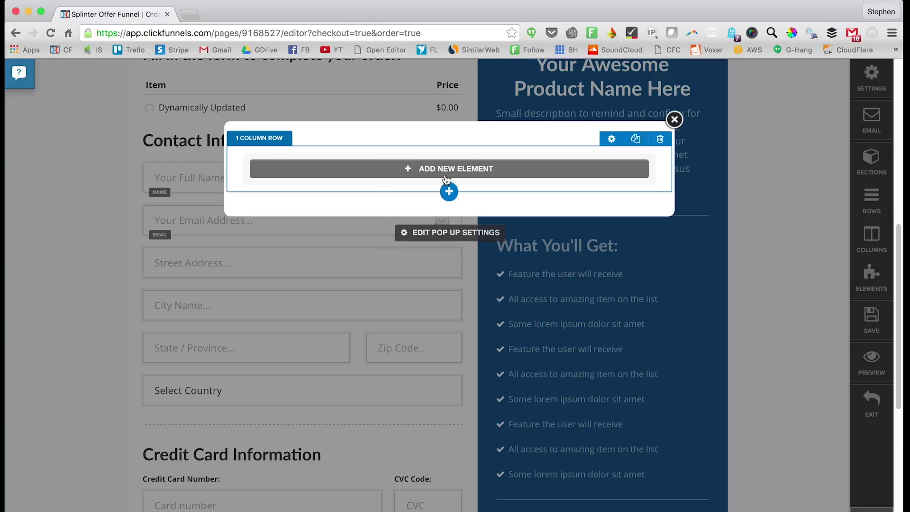
left_click(462, 170)
left_click(321, 242)
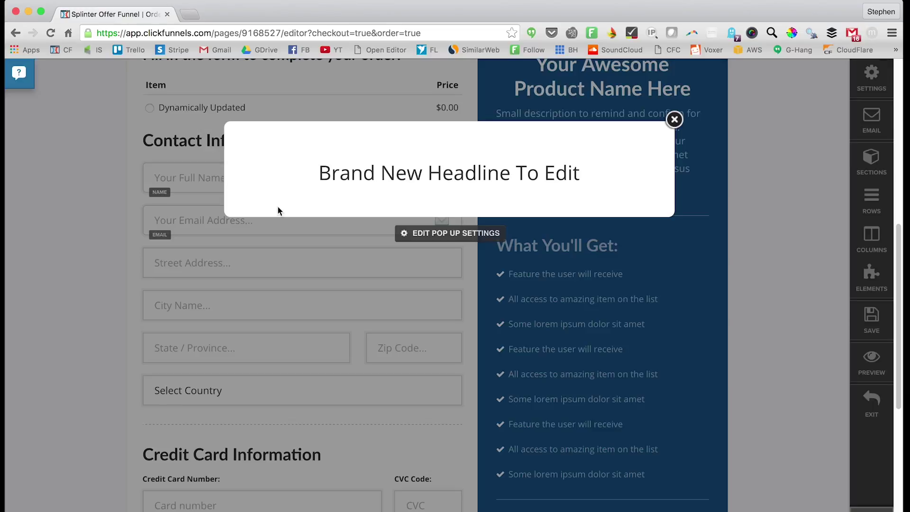
left_click(675, 120)
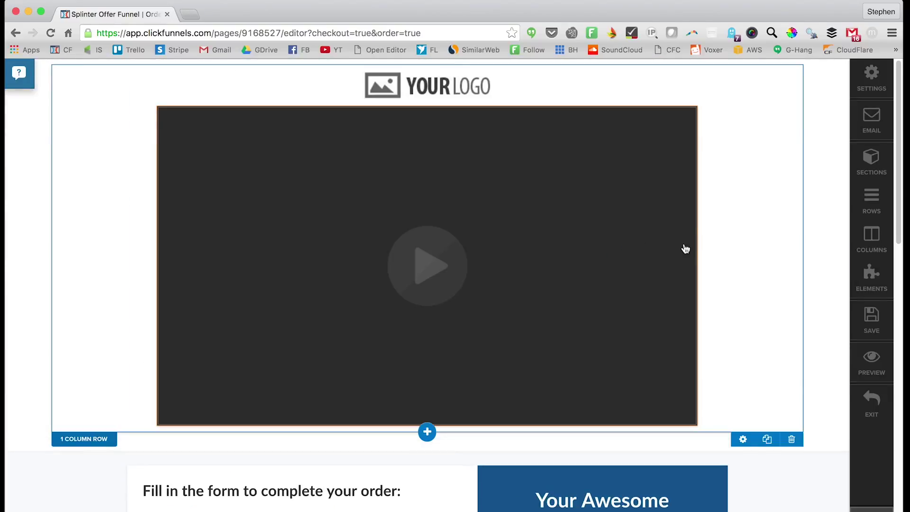
- Save the Order Form page and exit the page editor
left_click(872, 319)
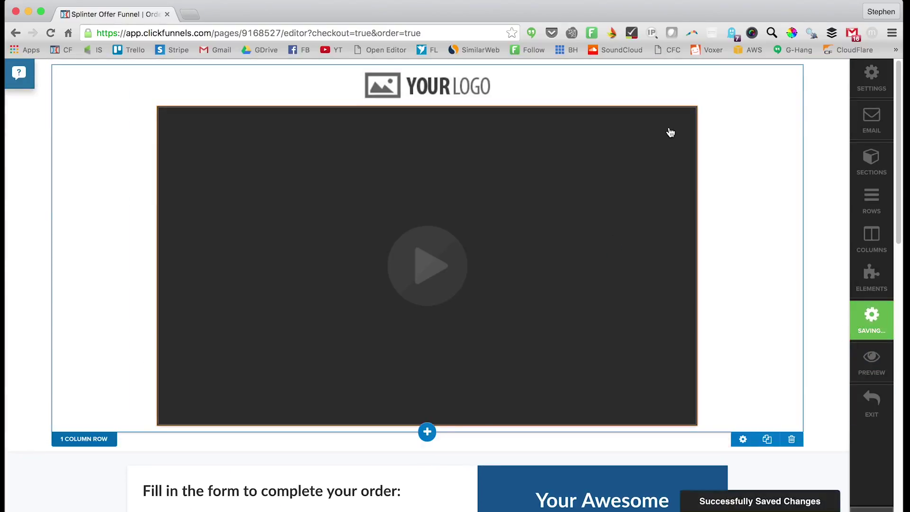
scroll(488, 226, "down", 15)
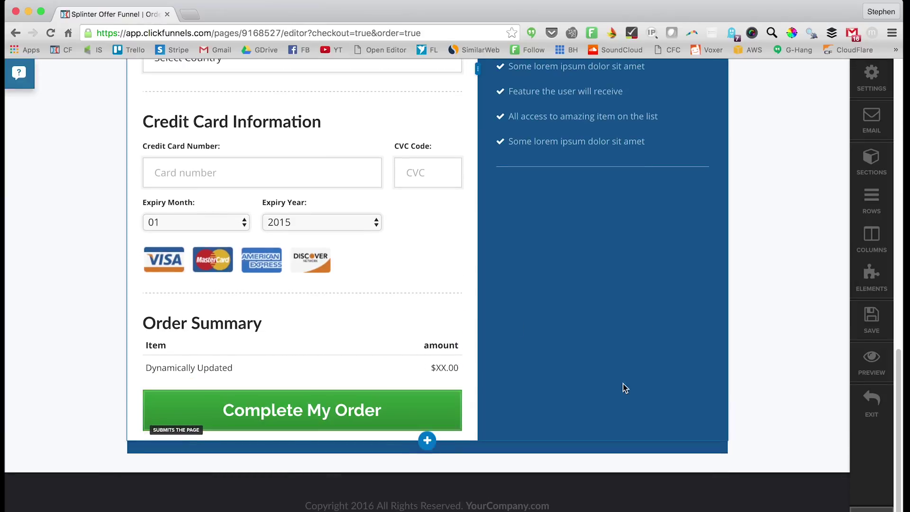
left_click(872, 404)
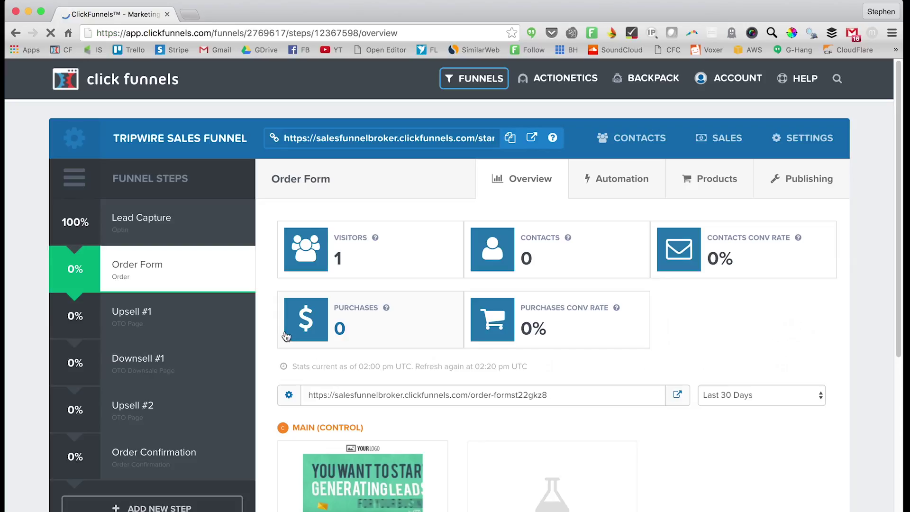
- Open the Upsell #1 step's main page in the page editor
scroll(272, 317, "down", 3)
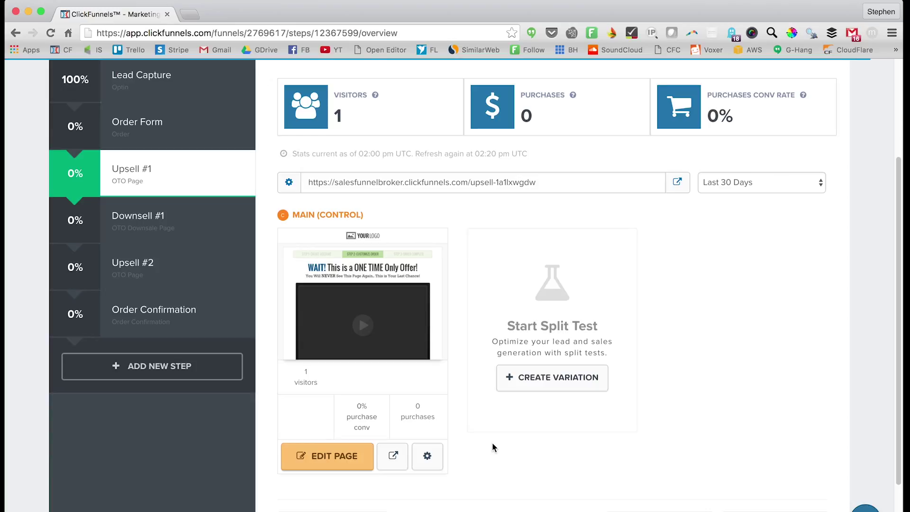
left_click(343, 456)
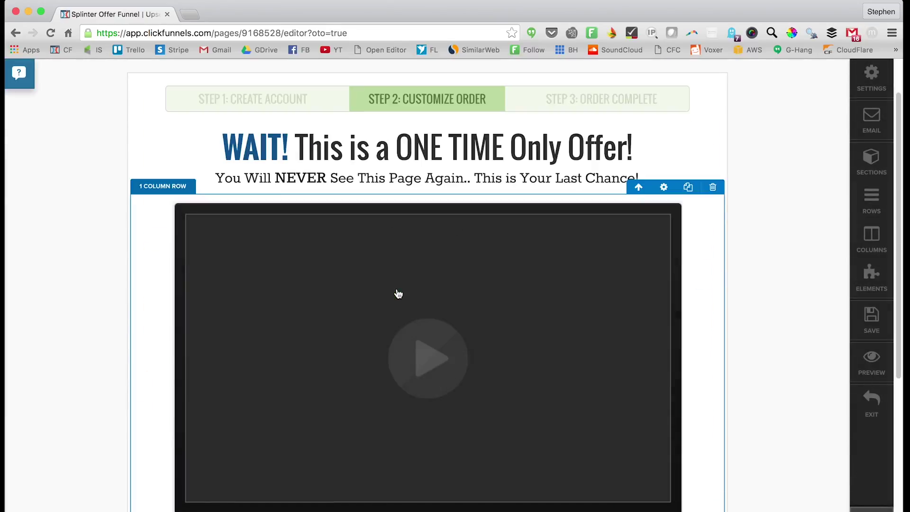
scroll(398, 294, "up", 1)
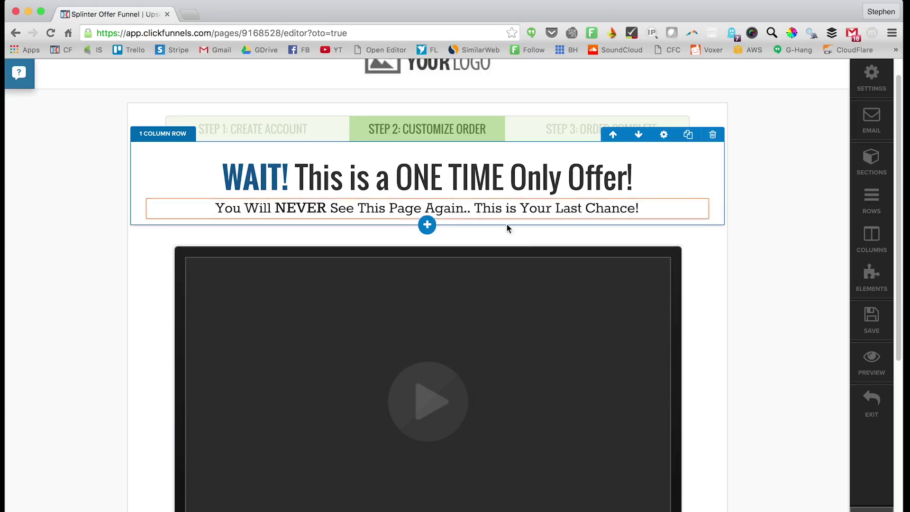
- Review the Upsell #1 page's headline, video, Add to Order button and No Thanks link, and exit the page editor
scroll(497, 260, "down", 3)
scroll(519, 443, "down", 2)
scroll(519, 442, "up", 2)
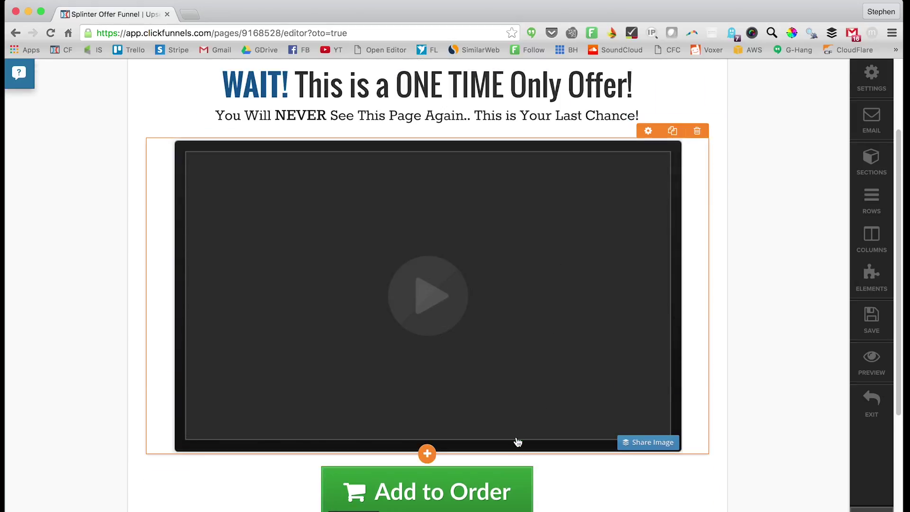
scroll(518, 440, "down", 5)
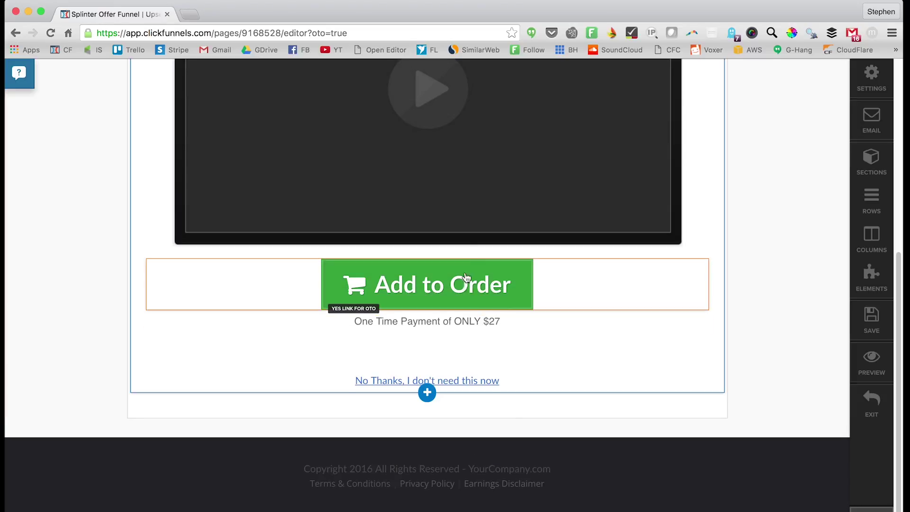
scroll(468, 283, "up", 10)
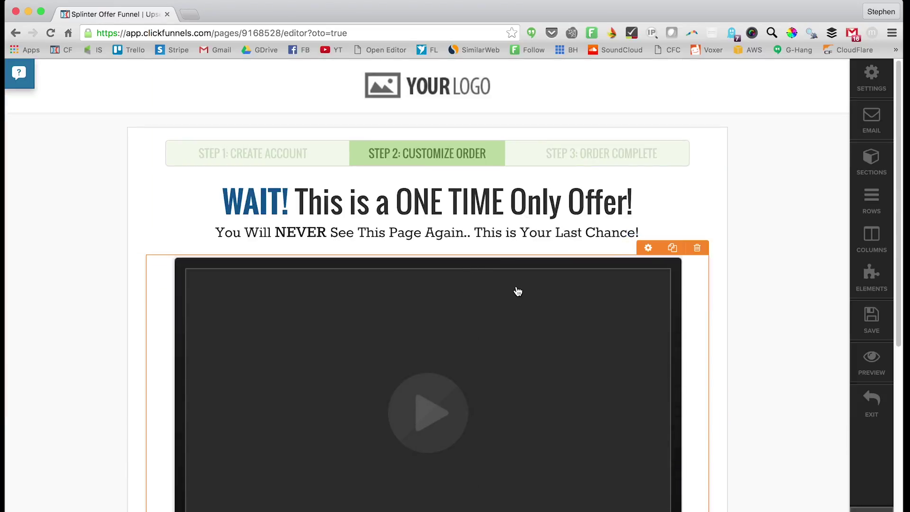
scroll(656, 225, "down", 7)
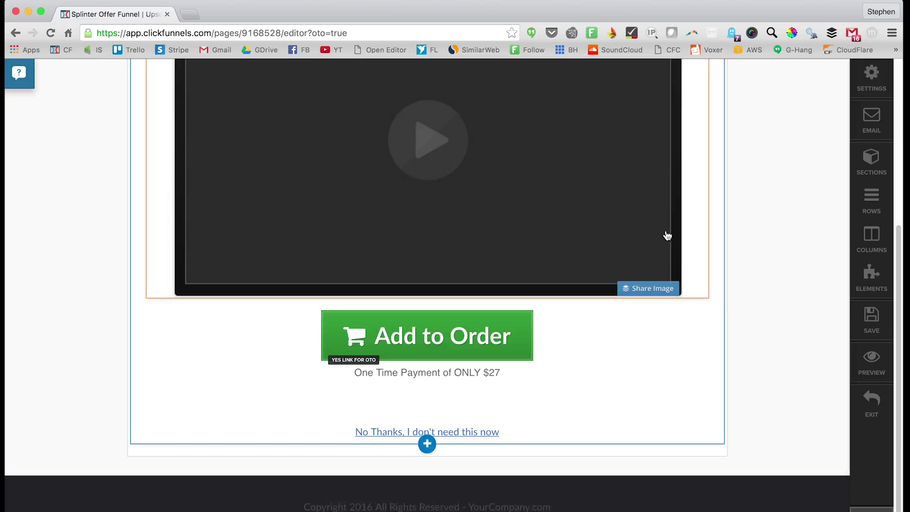
left_click(883, 409)
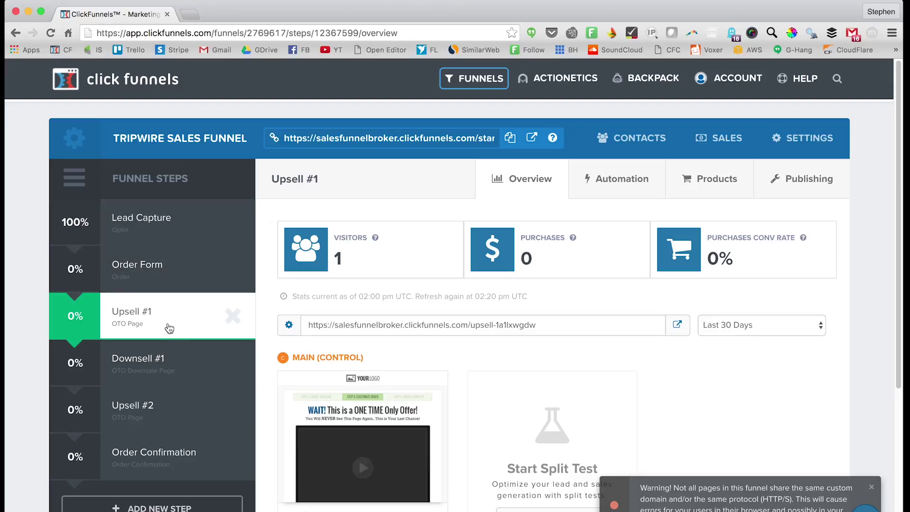
- View the overviews of the Downsell #1, Upsell #1 and Upsell #2 funnel steps
left_click(182, 364)
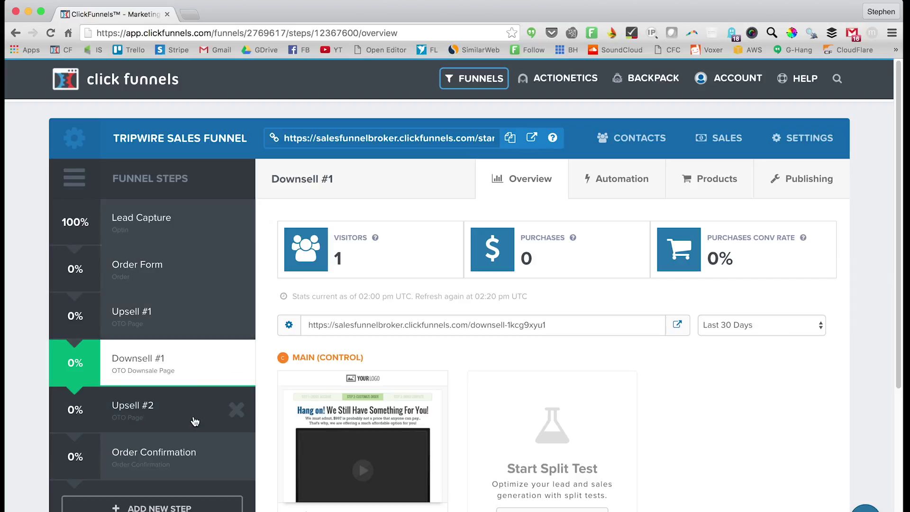
left_click(129, 320)
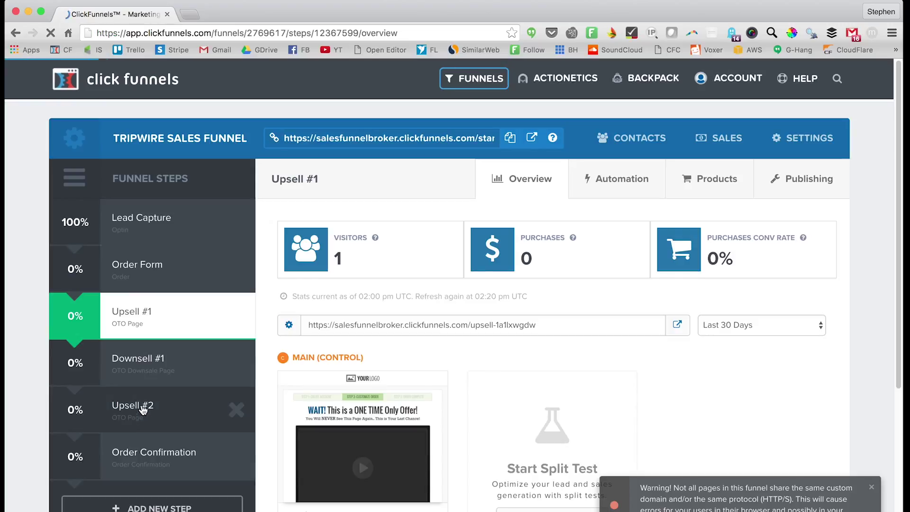
left_click(141, 409)
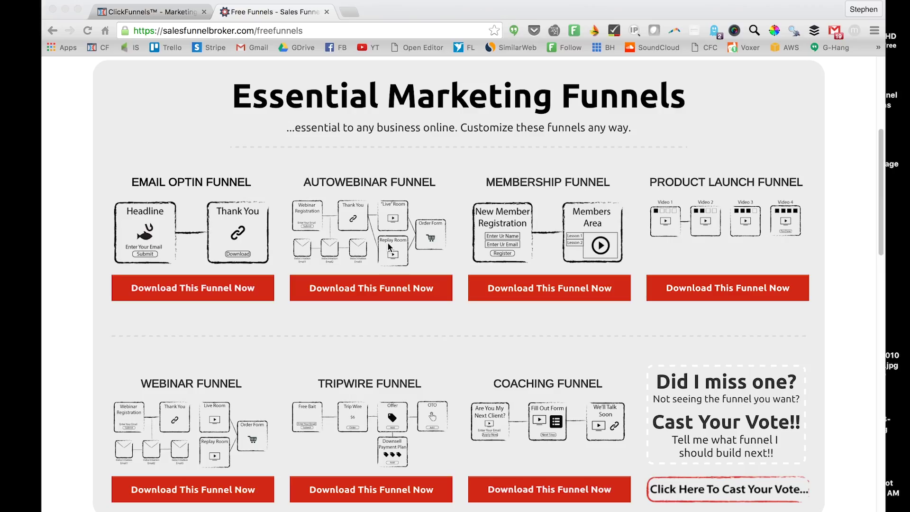
- Examine the downloadable funnels in the Essential Marketing Funnels section of the Sales Funnel Broker free funnels page
scroll(388, 254, "down", 1)
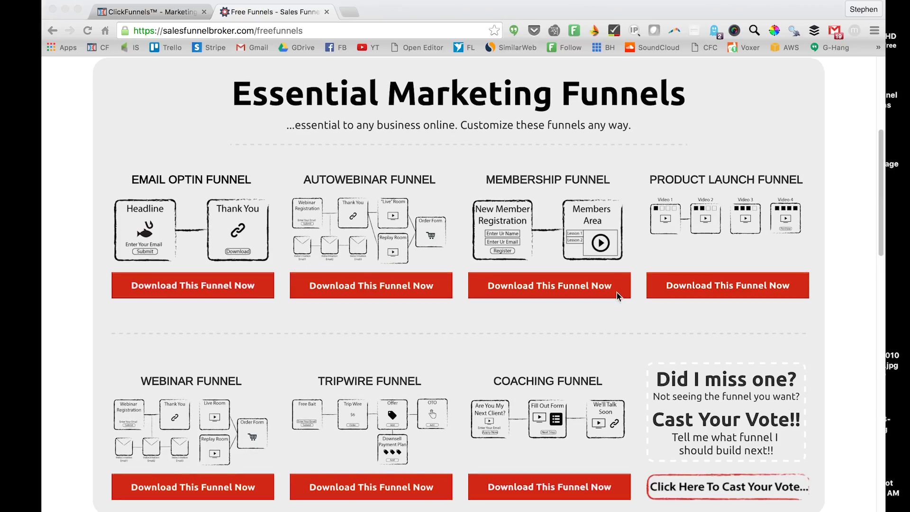
scroll(463, 318, "down", 2)
scroll(462, 317, "up", 3)
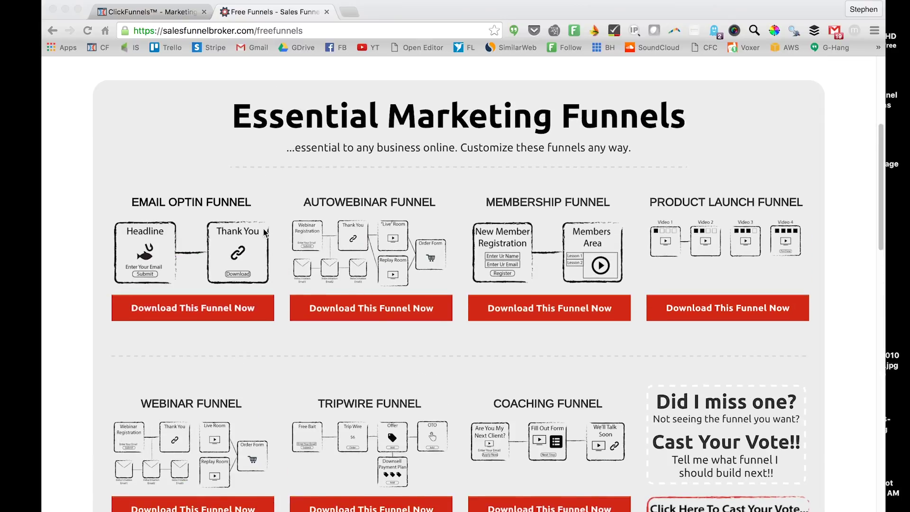
scroll(296, 228, "down", 1)
left_click(230, 136)
scroll(228, 138, "down", 2)
scroll(711, 374, "down", 3)
scroll(689, 371, "up", 3)
scroll(809, 350, "down", 1)
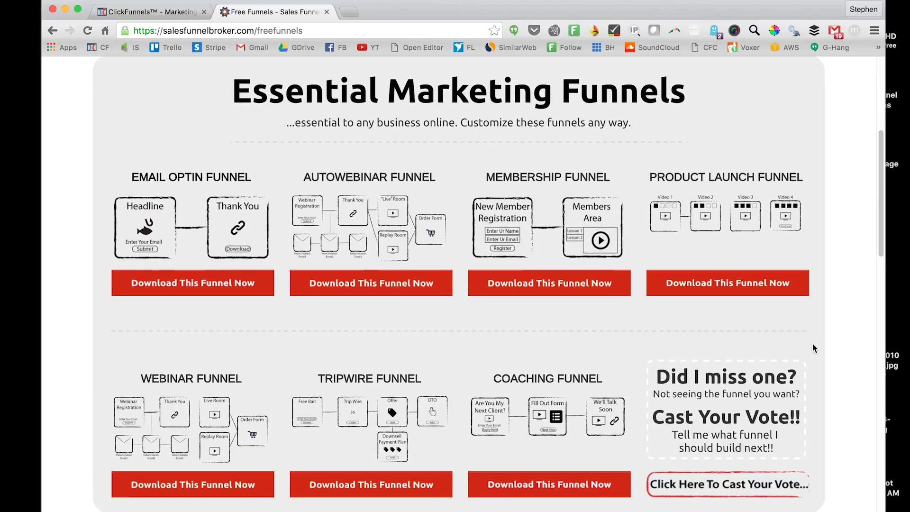
- Open the Cast Your Vote survey, look through its questions about the next funnel to build, and close it
left_click(712, 486)
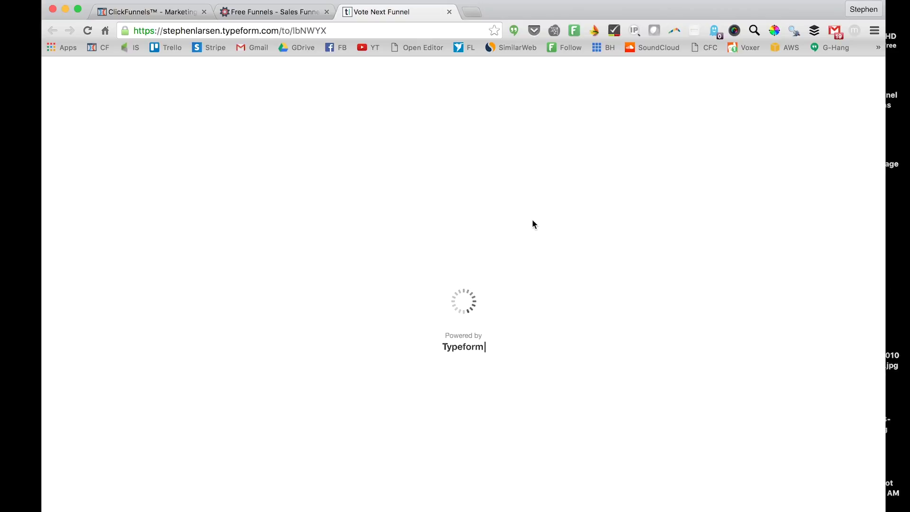
left_click(426, 375)
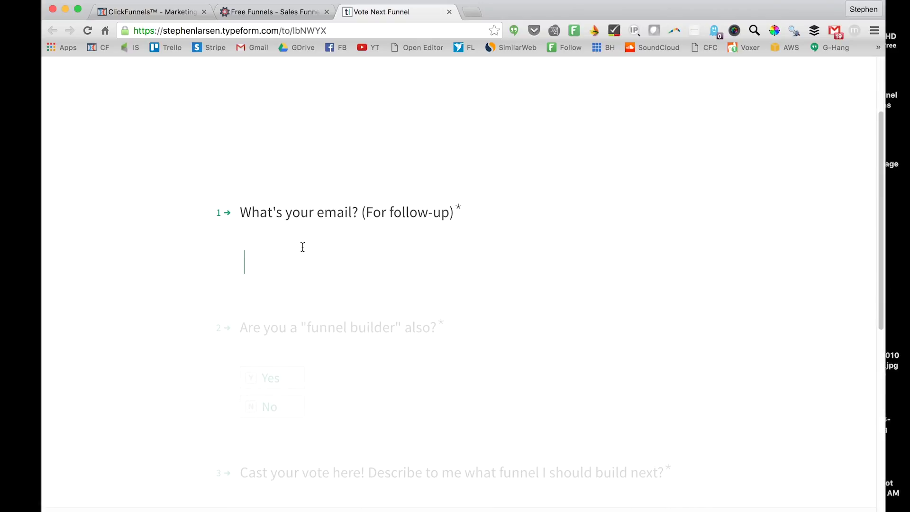
scroll(310, 247, "down", 2)
scroll(310, 247, "up", 2)
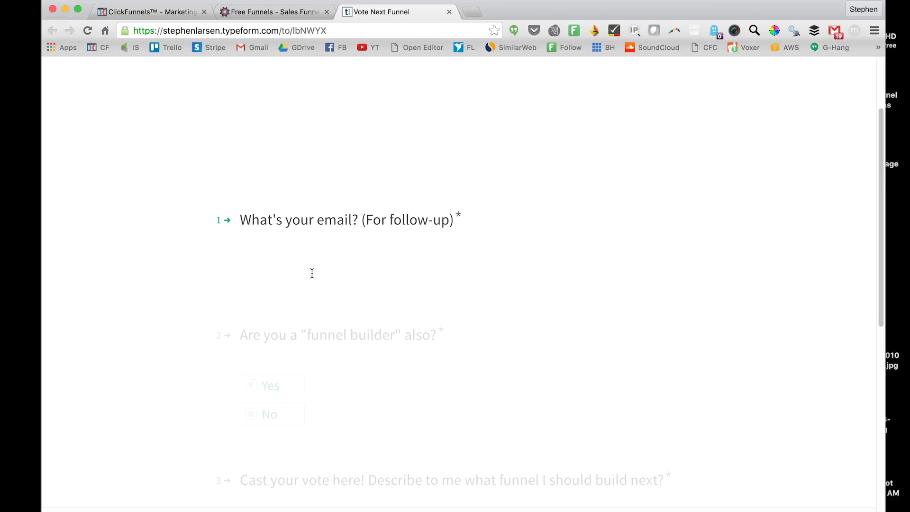
scroll(312, 275, "down", 2)
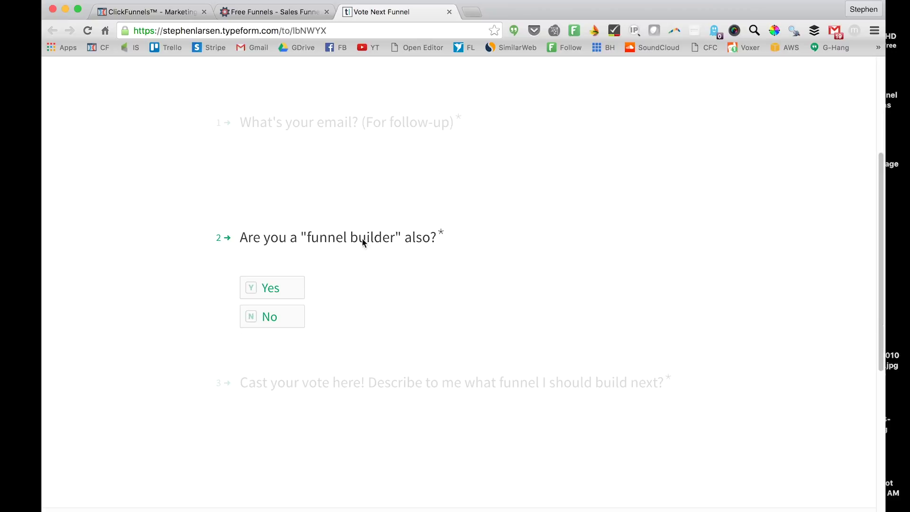
left_click(284, 311)
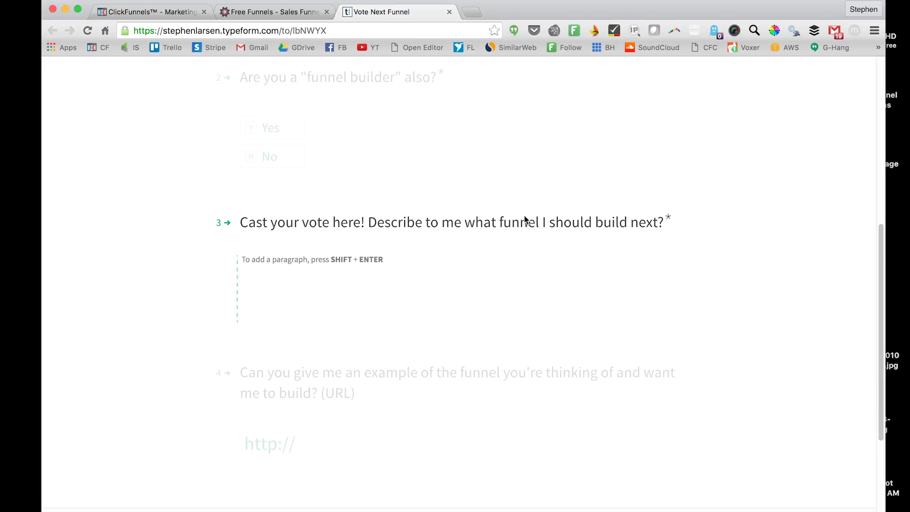
scroll(530, 216, "down", 3)
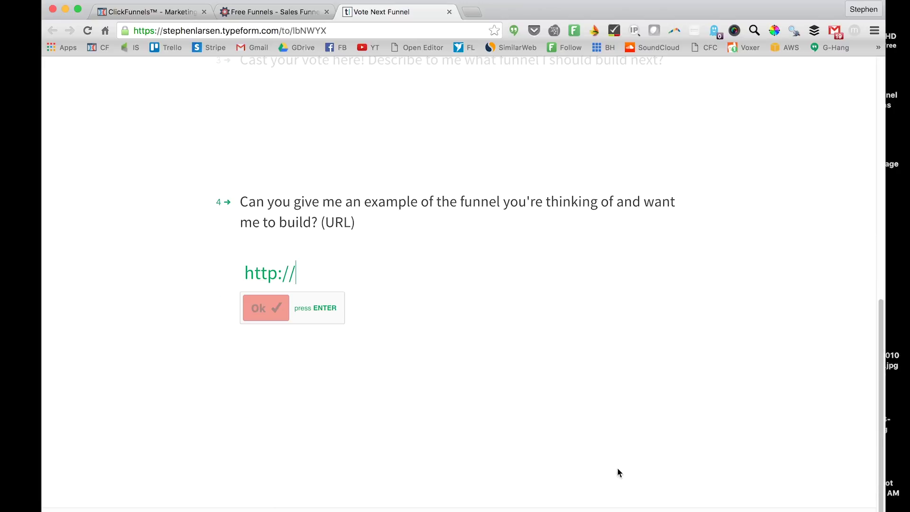
left_click(449, 12)
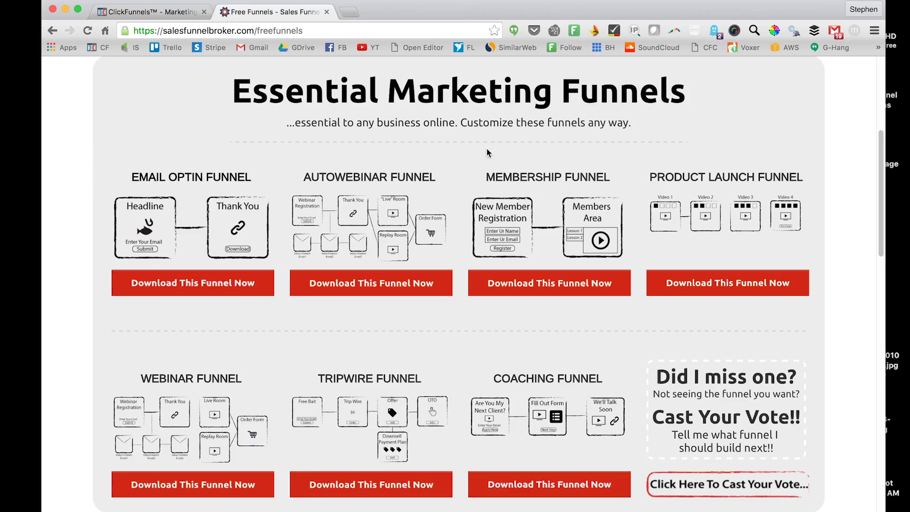
scroll(819, 245, "up", 1)
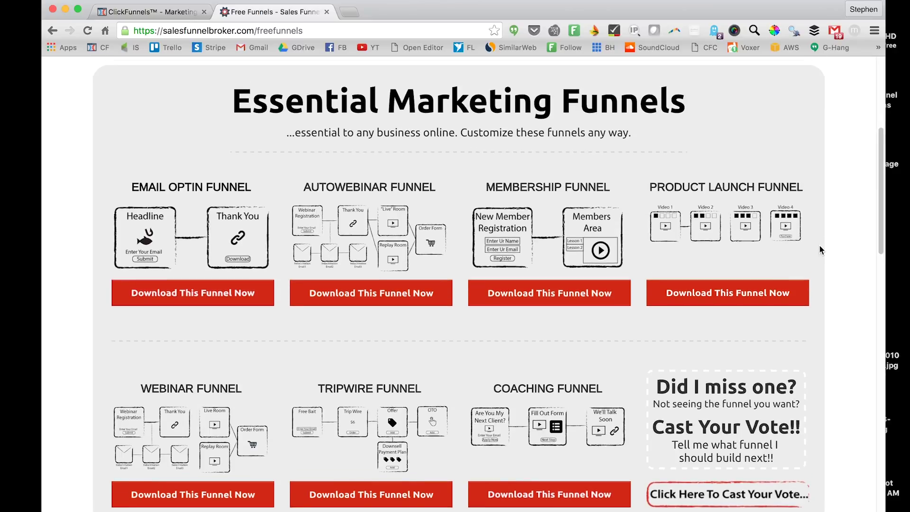